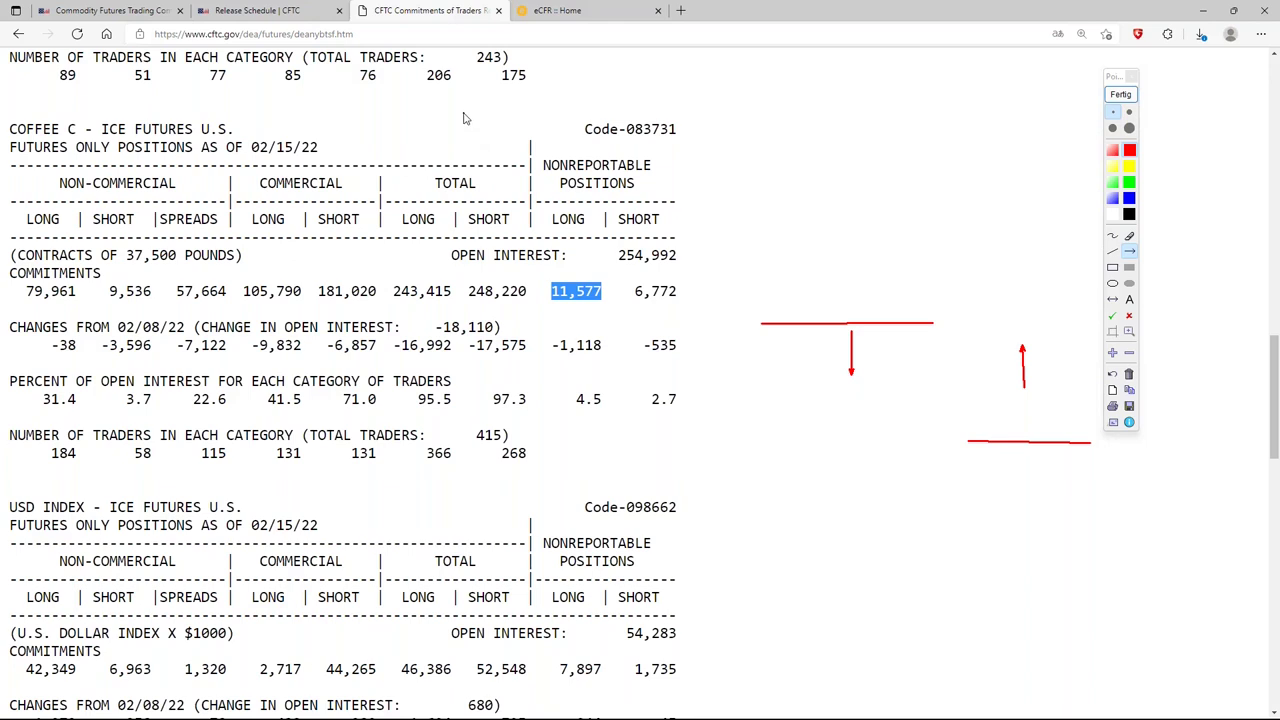
- End the screen annotation on the CFTC coffee report and bring up the eCFR home page
left_click(1118, 97)
triple_click(845, 324)
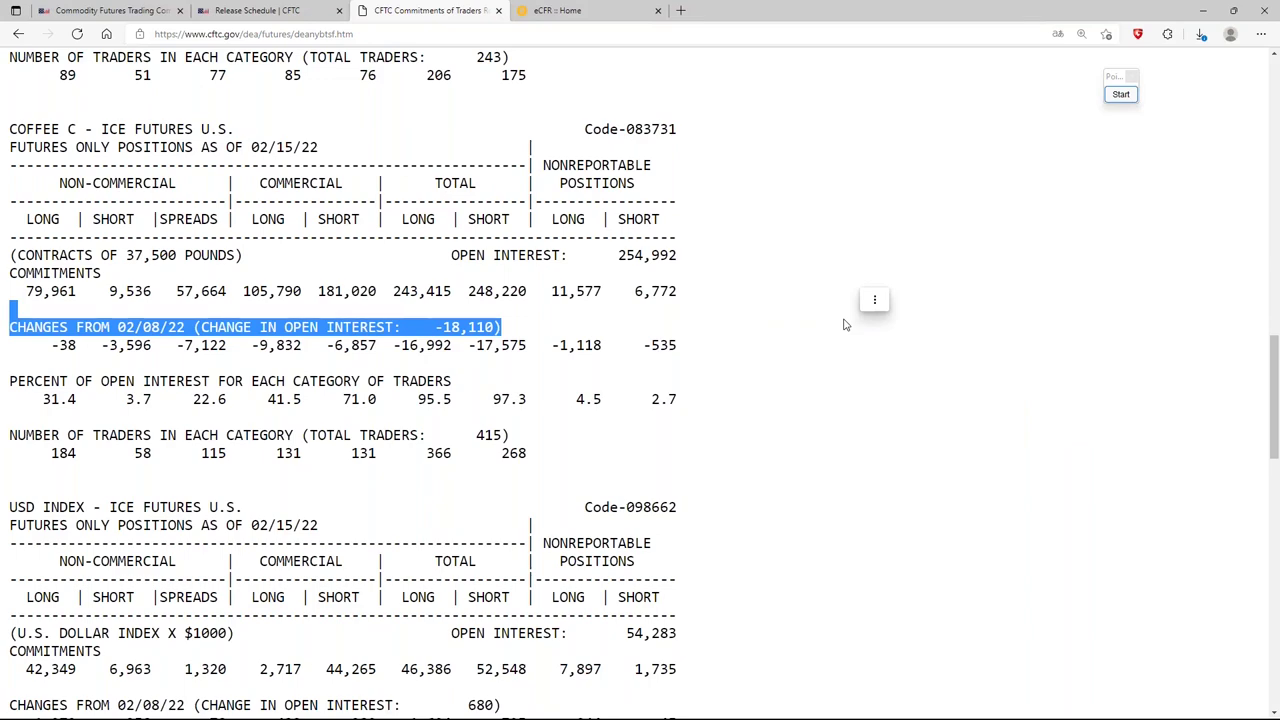
left_click(565, 12)
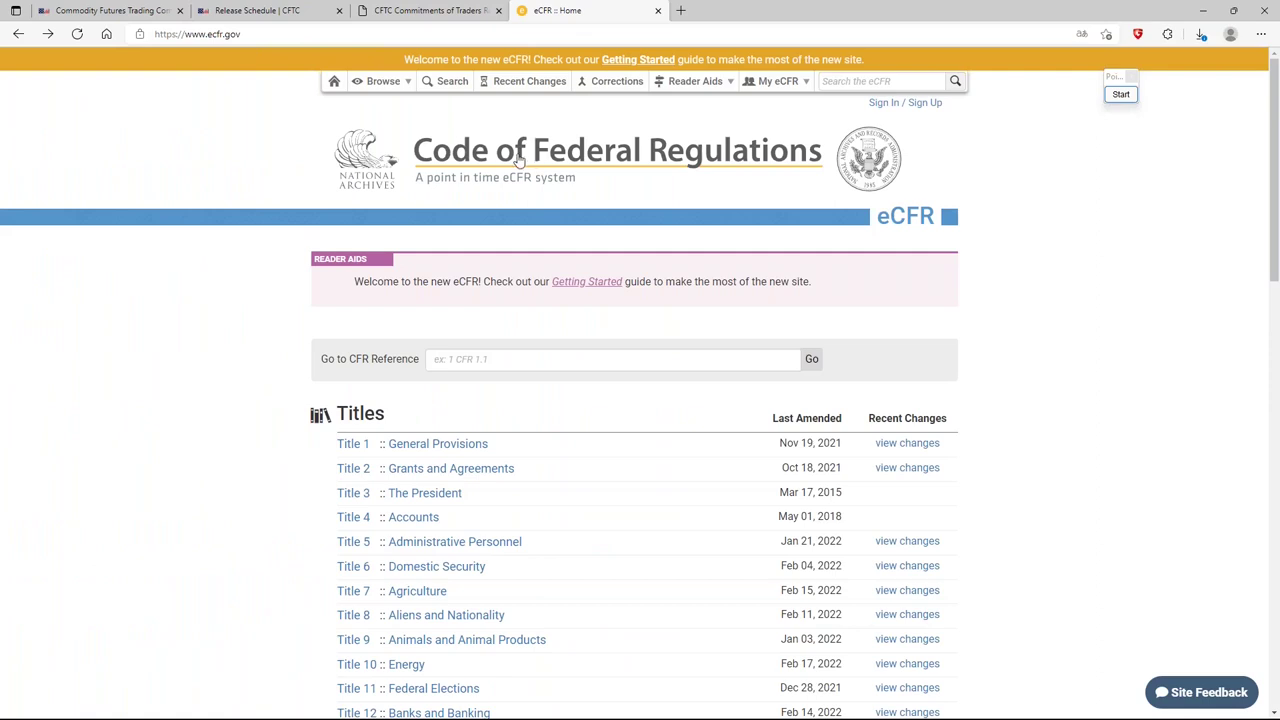
- Search the Code of Federal Regulations for "reporting levels" across all titles
left_click(479, 362)
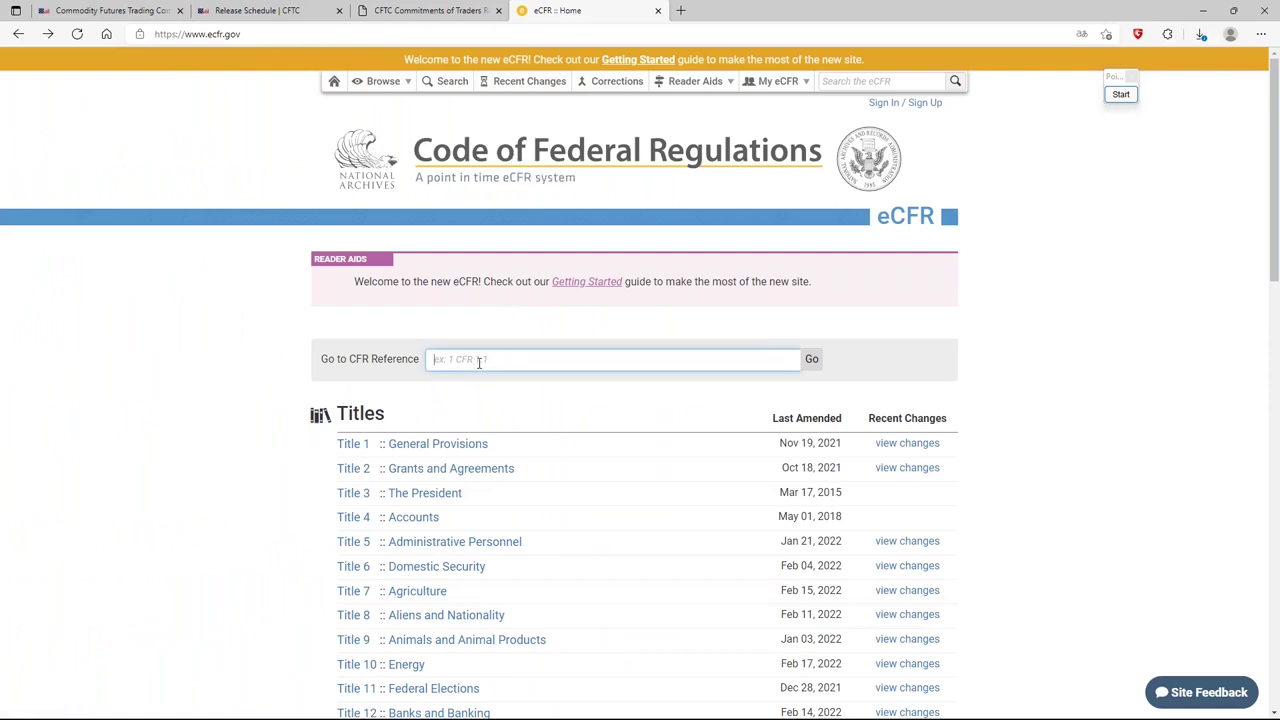
scroll(670, 465, "down", 4)
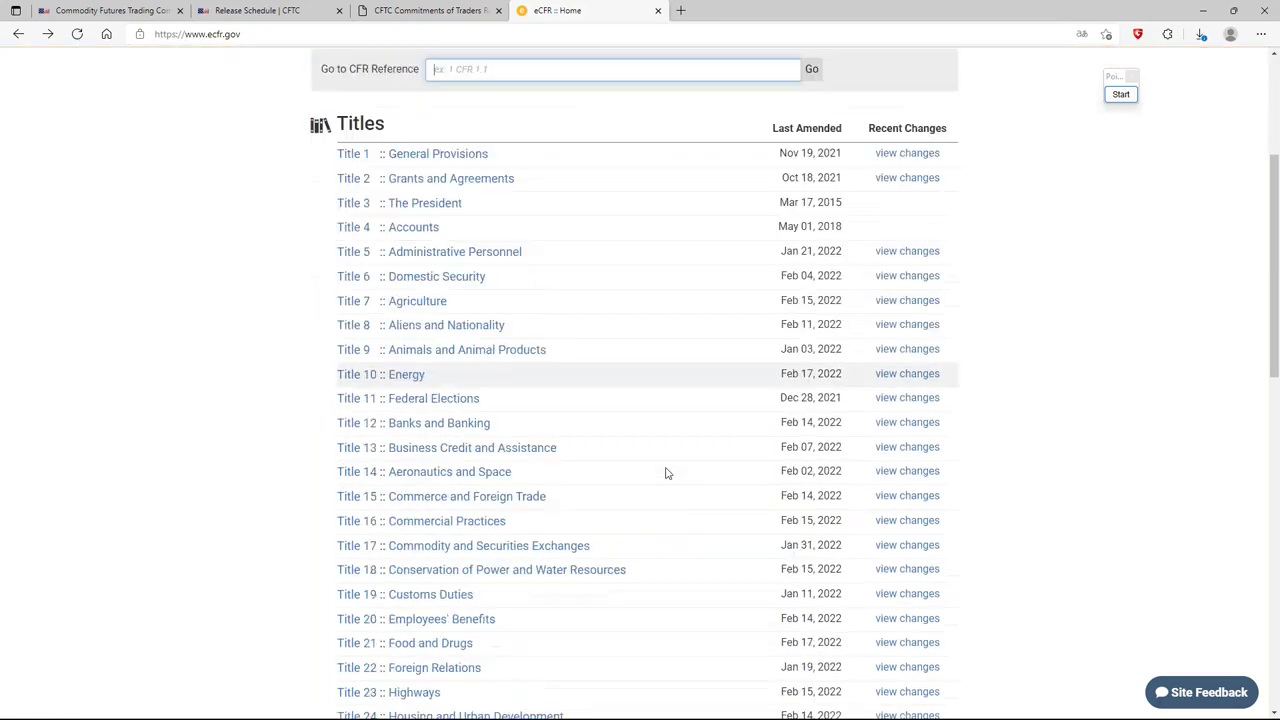
scroll(374, 371, "up", 4)
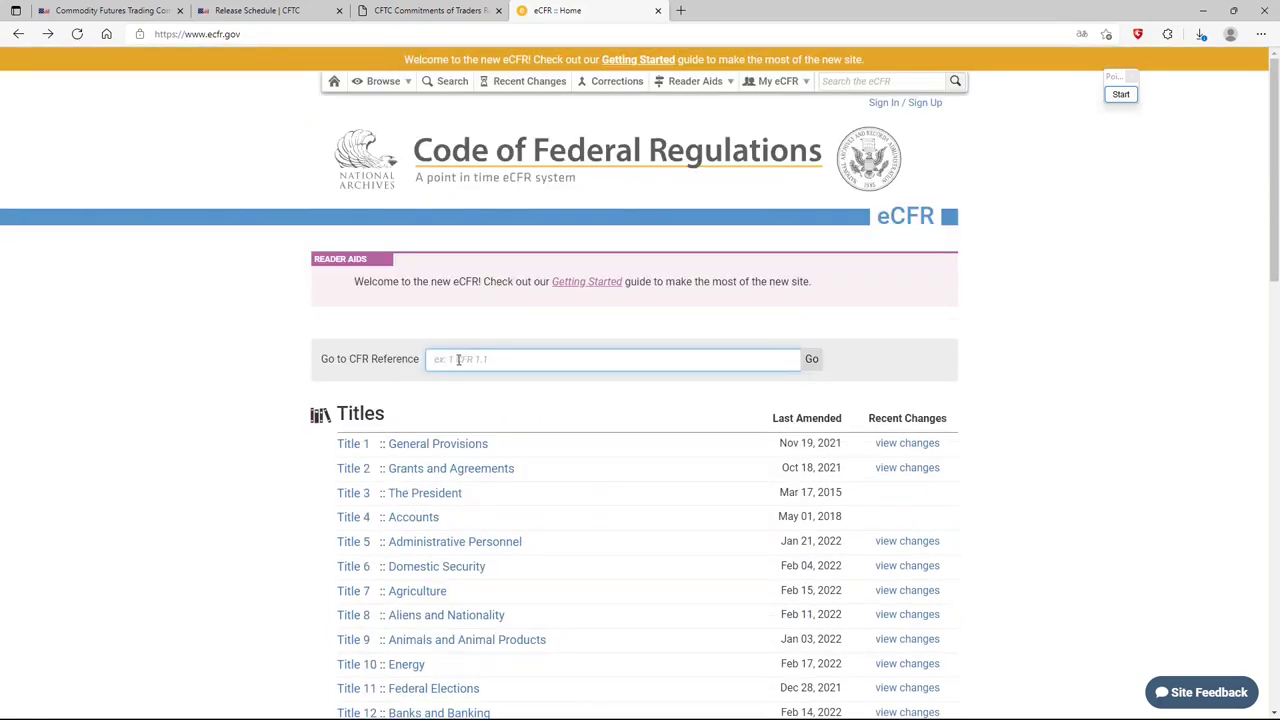
type("reporting levelks")
left_click(813, 360)
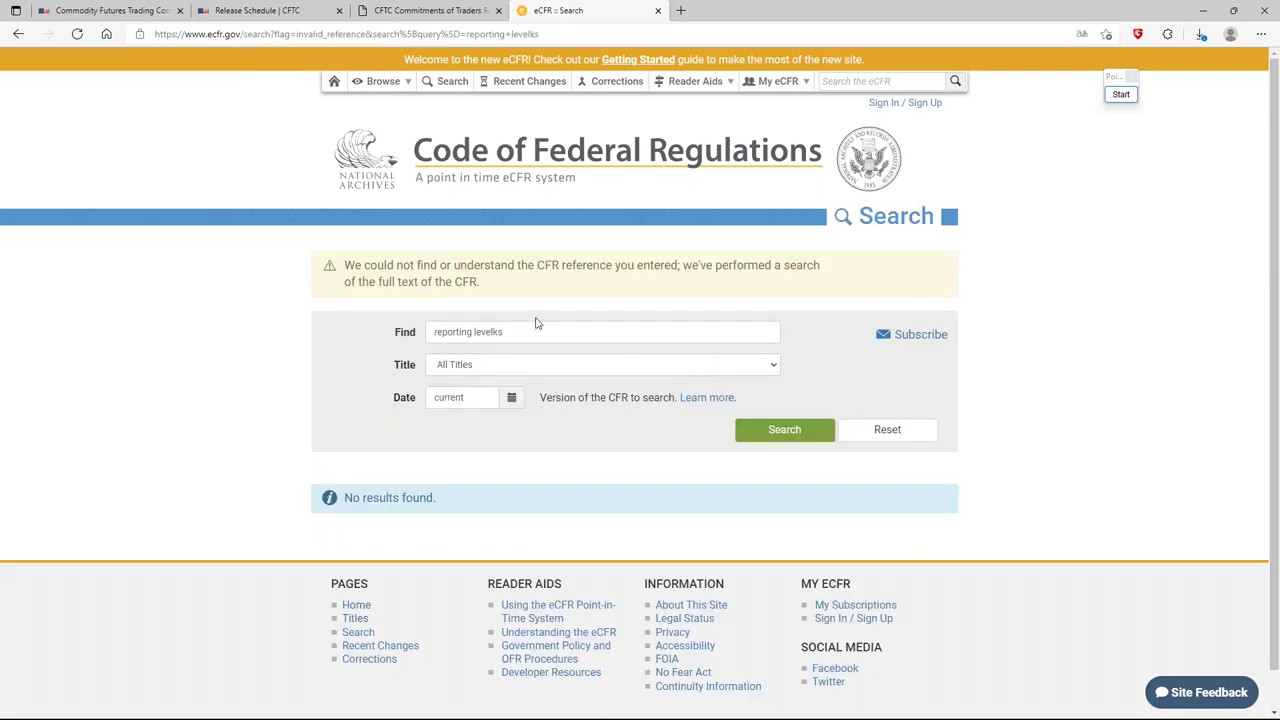
left_click(490, 332)
key("BackSpace")
key("Return")
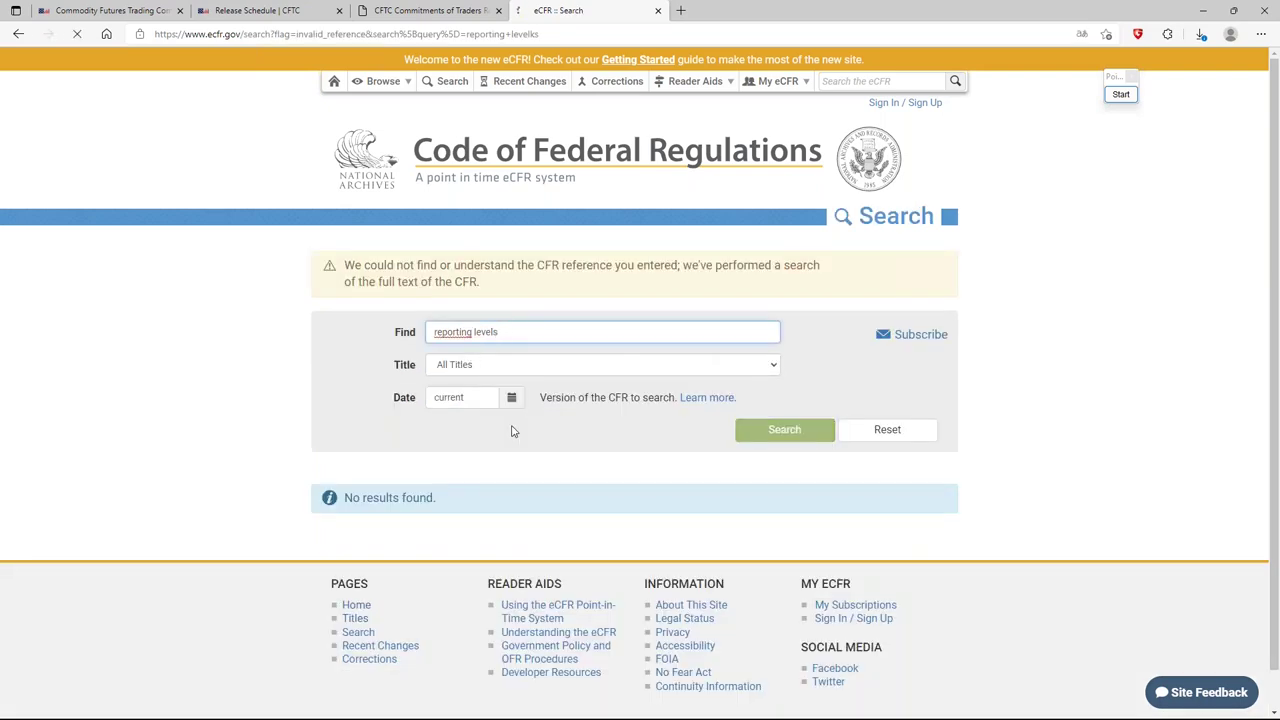
- Open § 15.03 Reporting levels and show its commodity contracts table in the expanded view
scroll(511, 430, "down", 2)
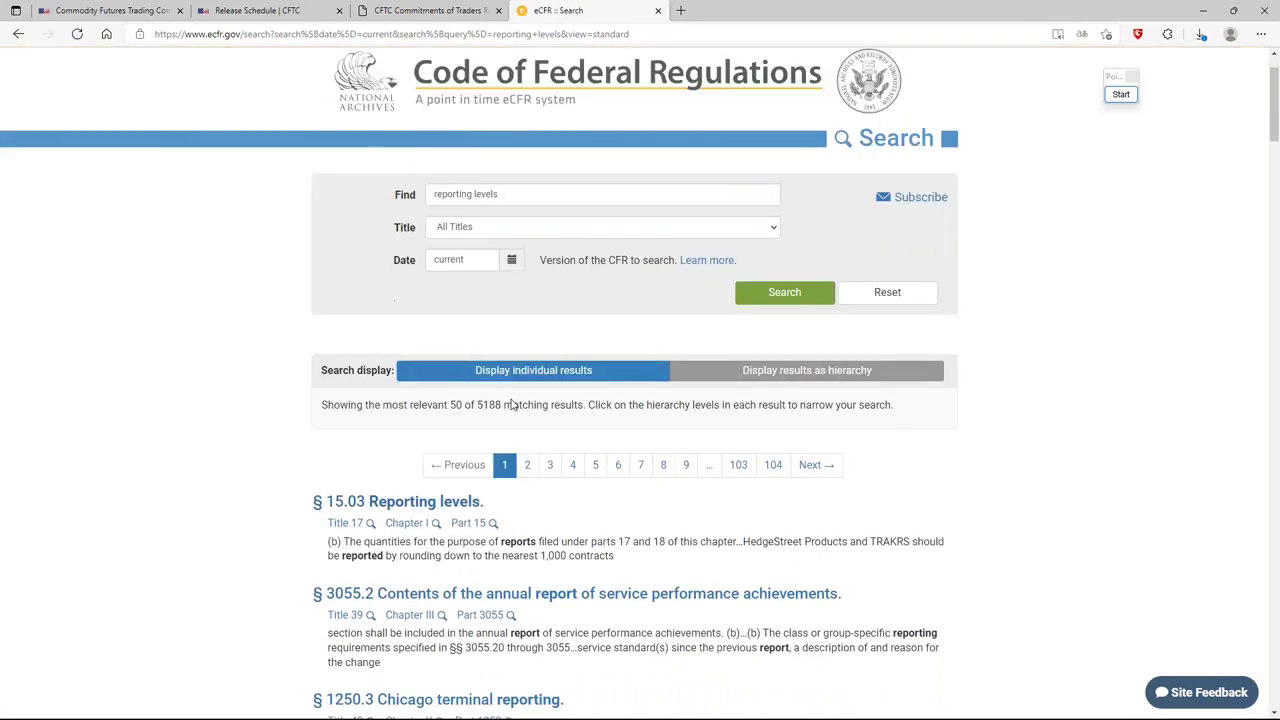
left_click(446, 381)
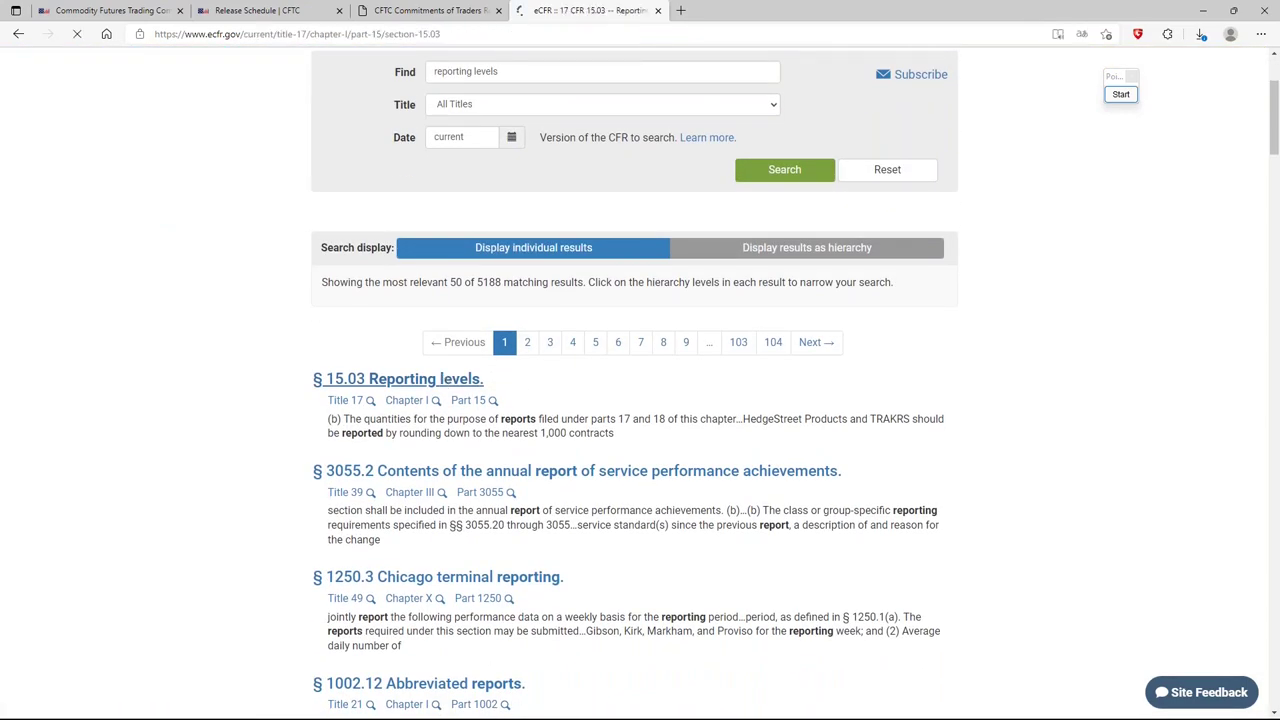
scroll(460, 300, "down", 7)
scroll(441, 200, "up", 2)
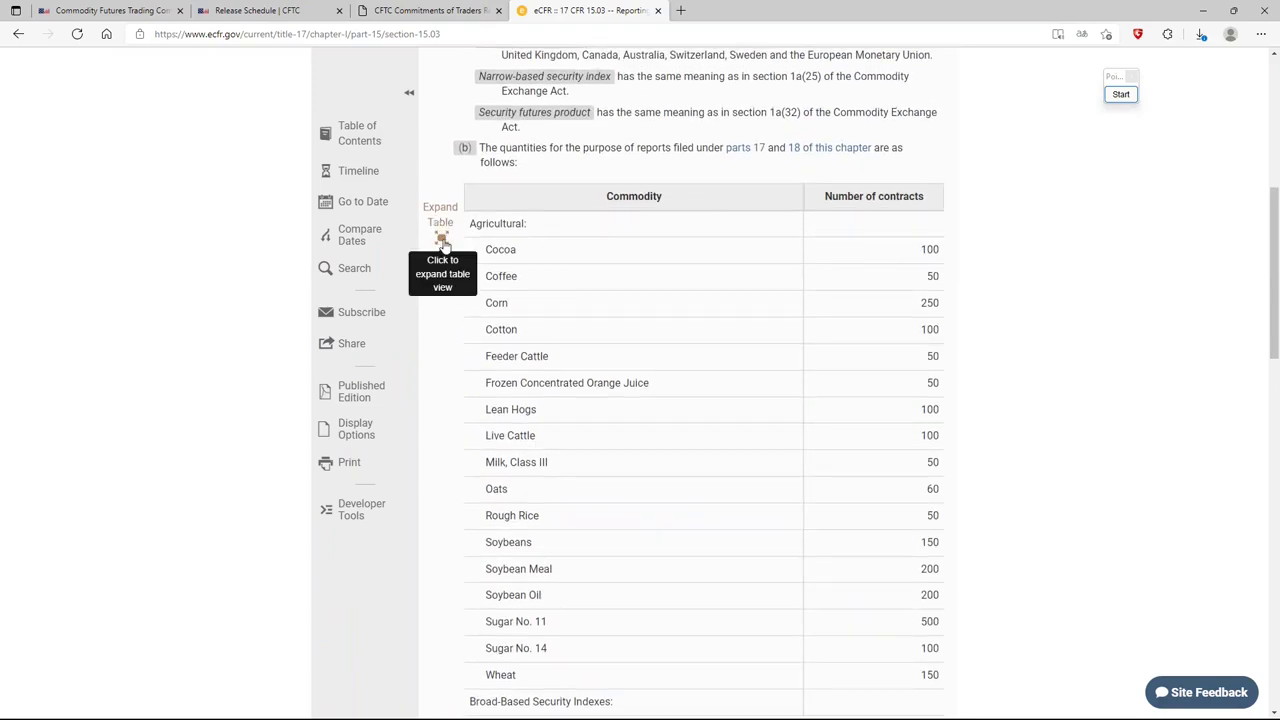
left_click(442, 238)
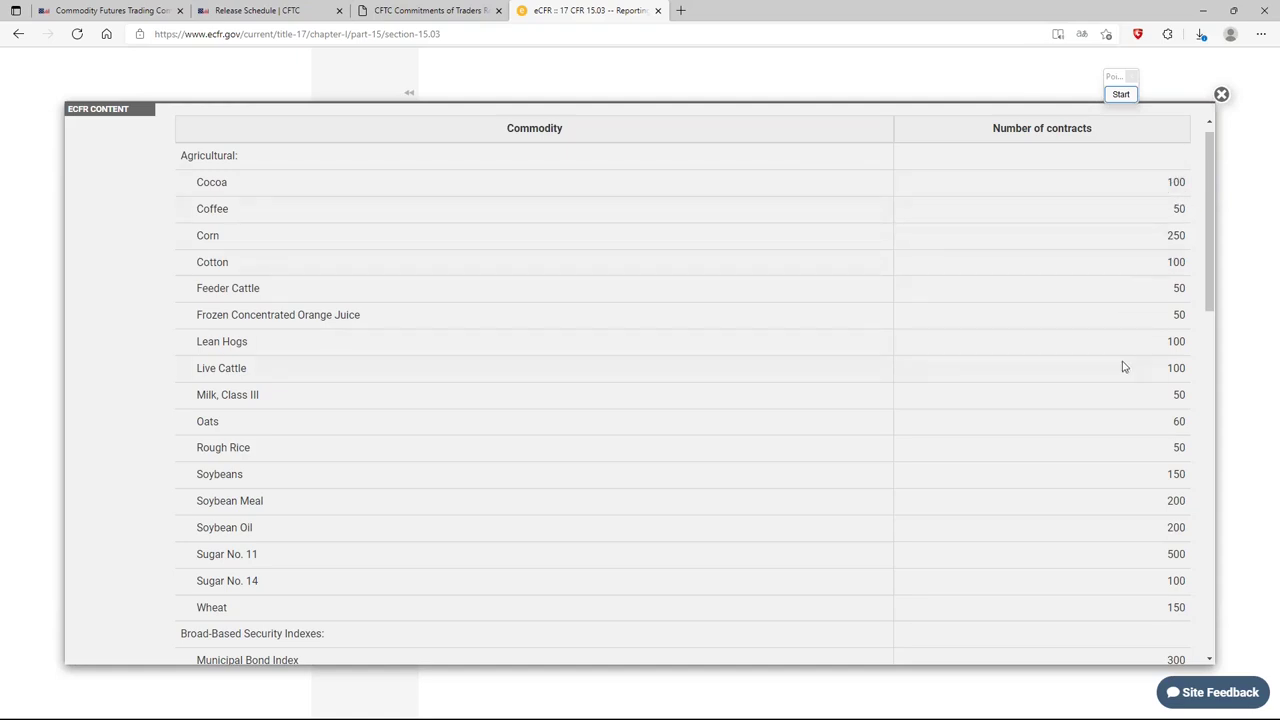
- Review the commodity reporting levels in the expanded table, highlight the Coffee row, and close the expanded view
scroll(1122, 366, "down", 1)
scroll(1122, 366, "down", 3)
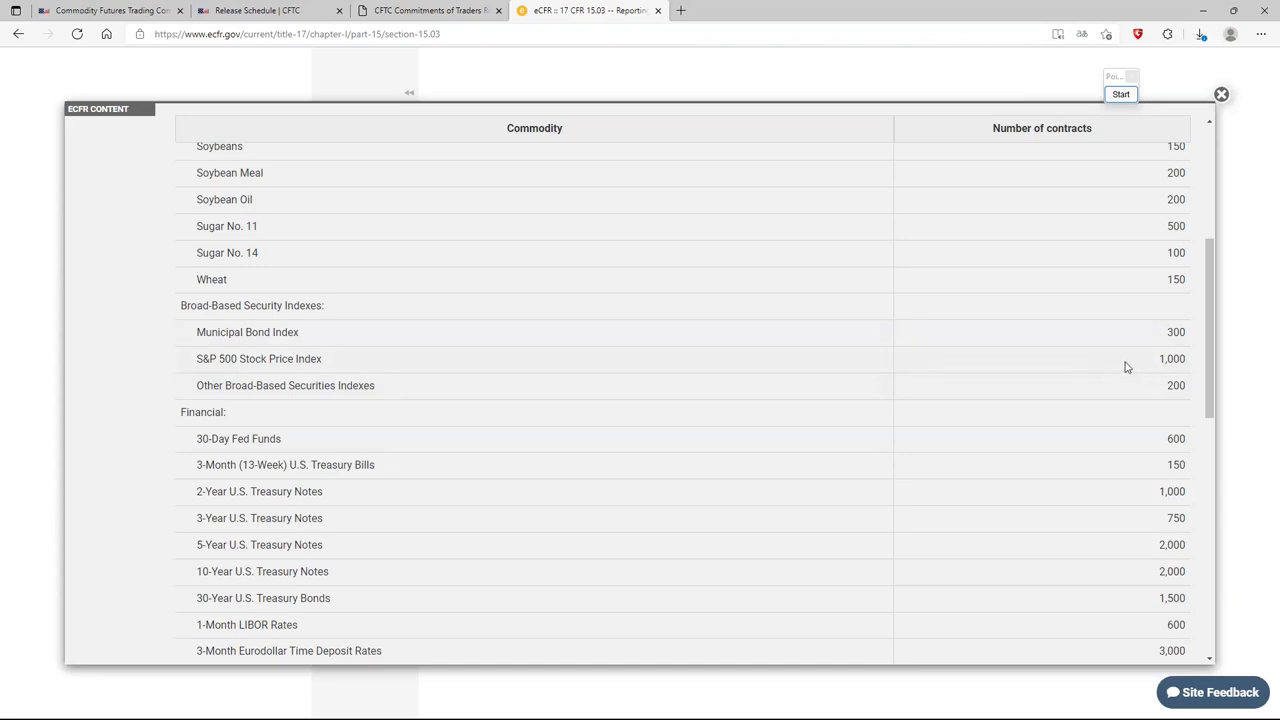
scroll(1115, 380, "down", 2)
scroll(1115, 385, "down", 1)
scroll(1122, 400, "up", 2)
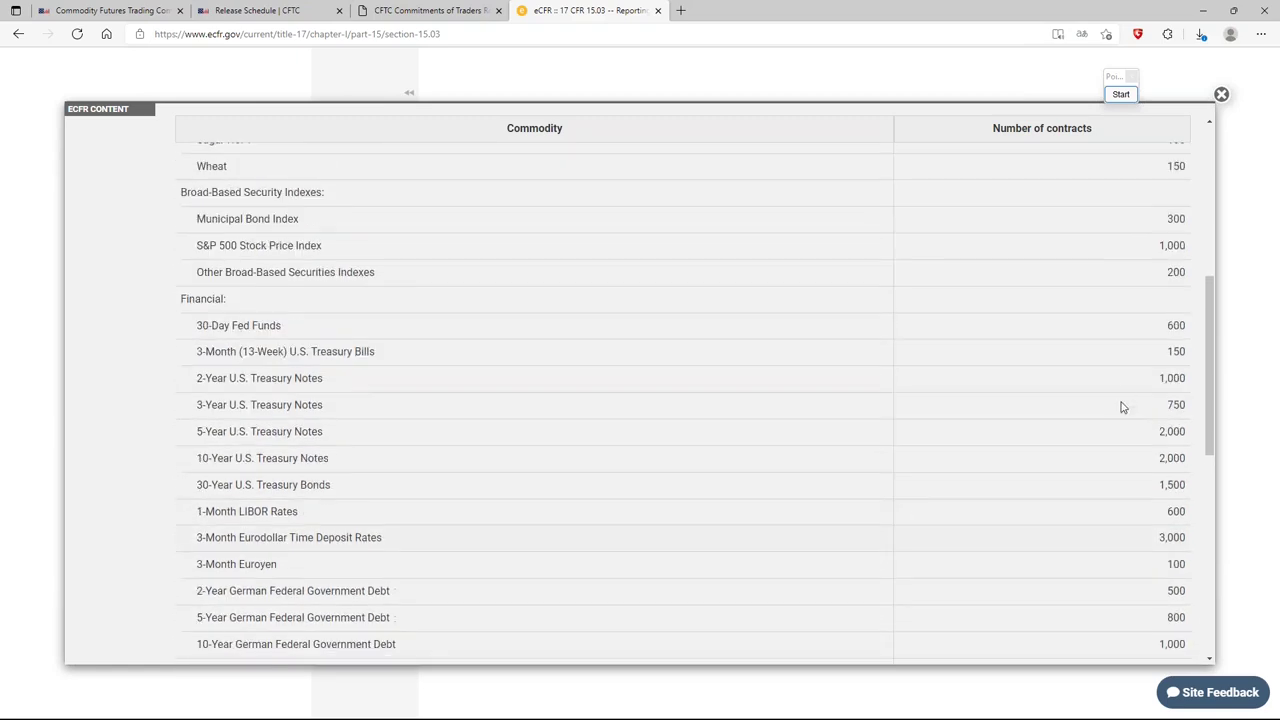
scroll(1043, 406, "up", 3)
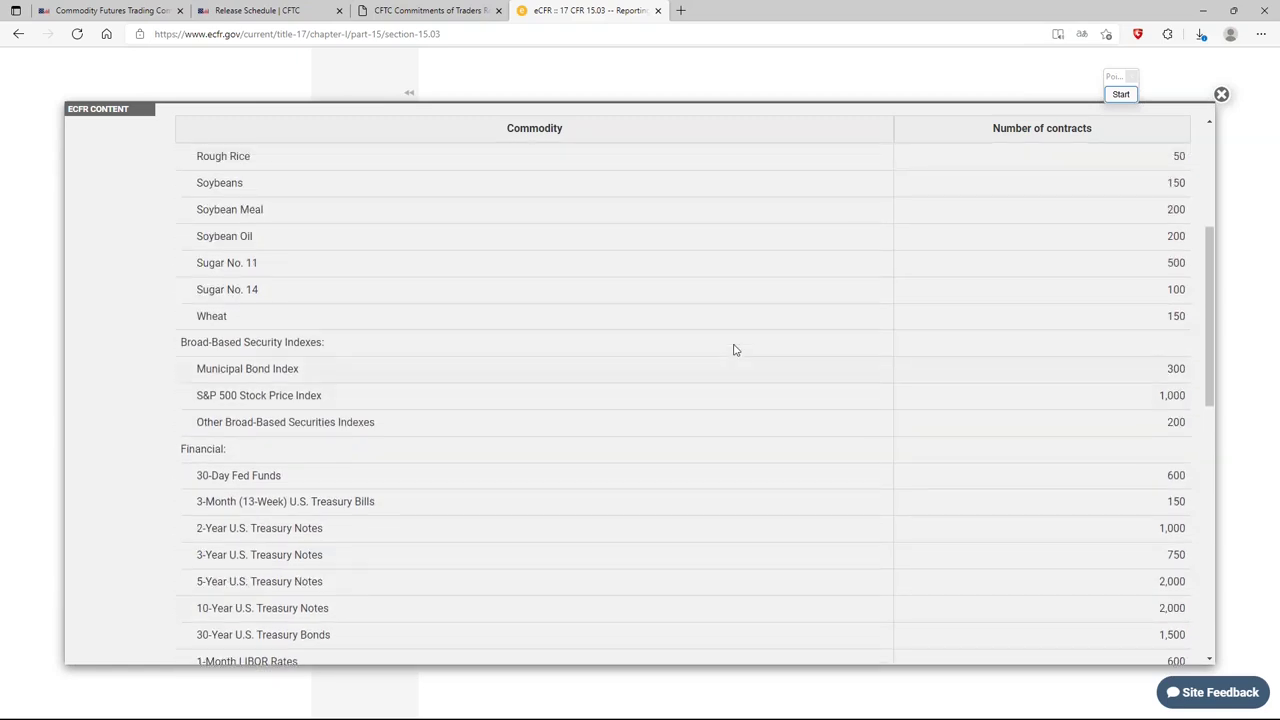
scroll(511, 271, "up", 3)
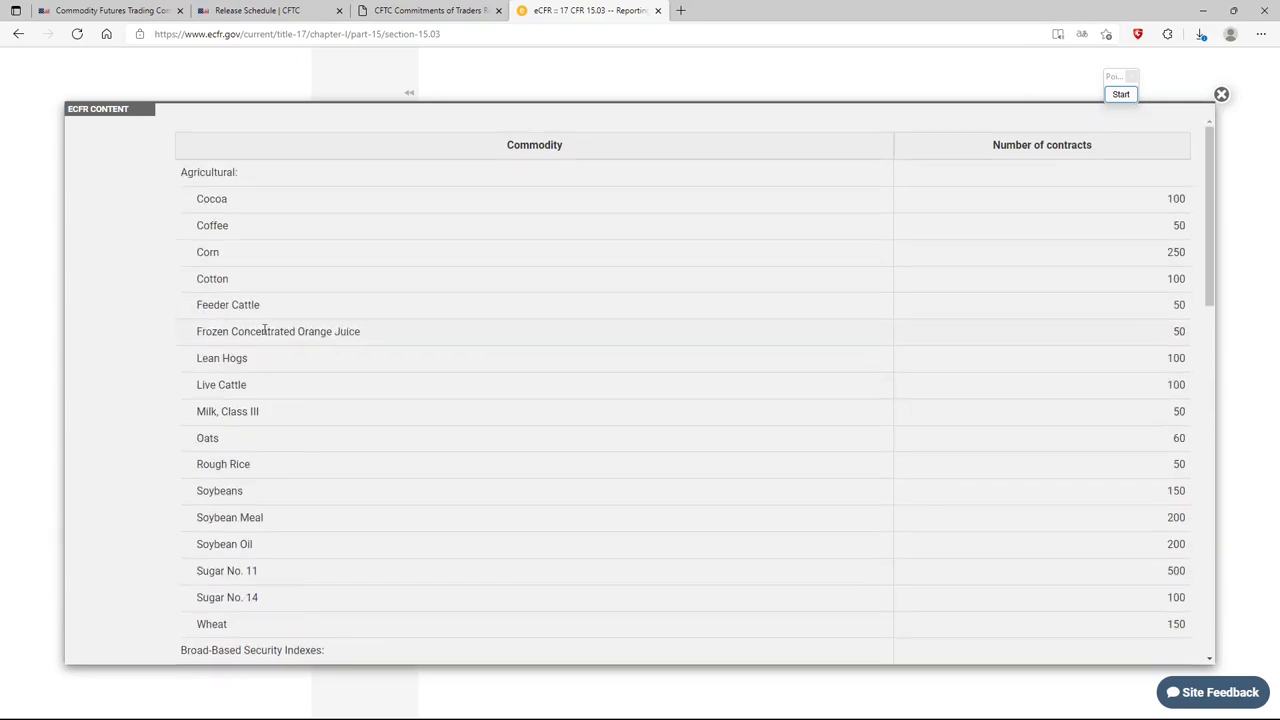
left_click_drag(218, 231, 1181, 236)
left_click(1222, 97)
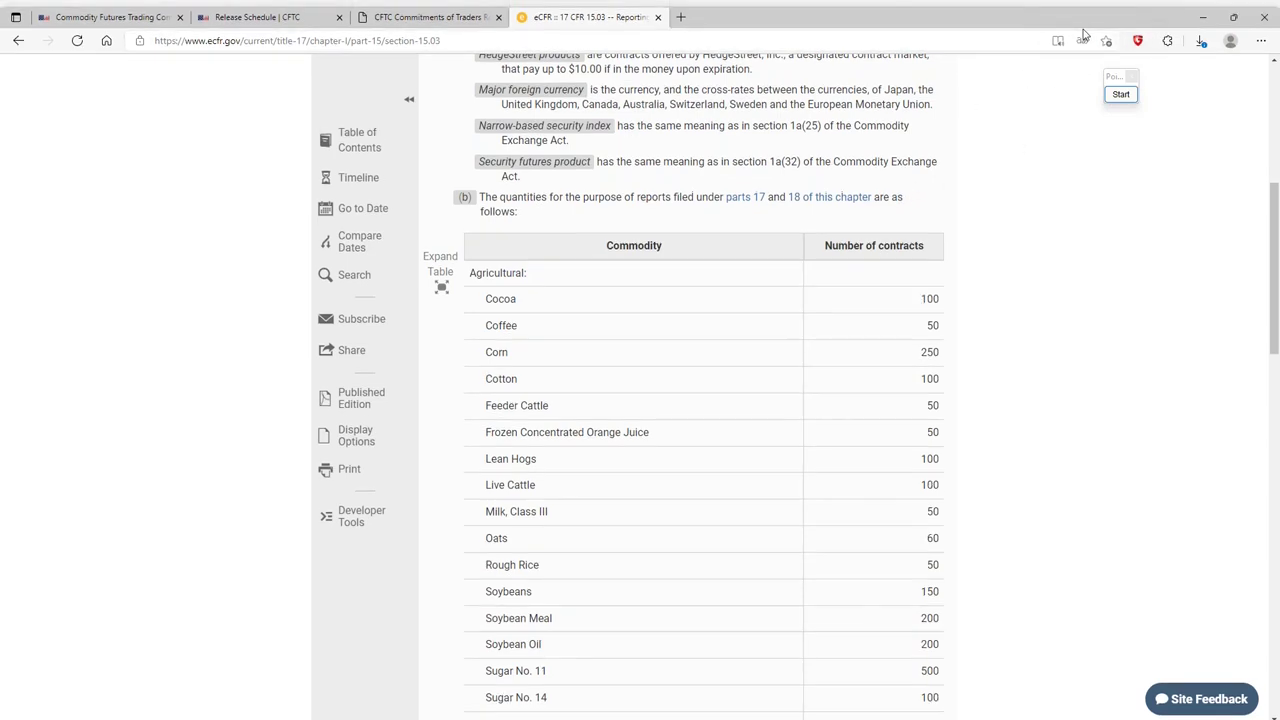
- Switch to the presentation, advance from the Non-Reportables slide to the Kontakt slide, and end the slide show
key("alt+Tab")
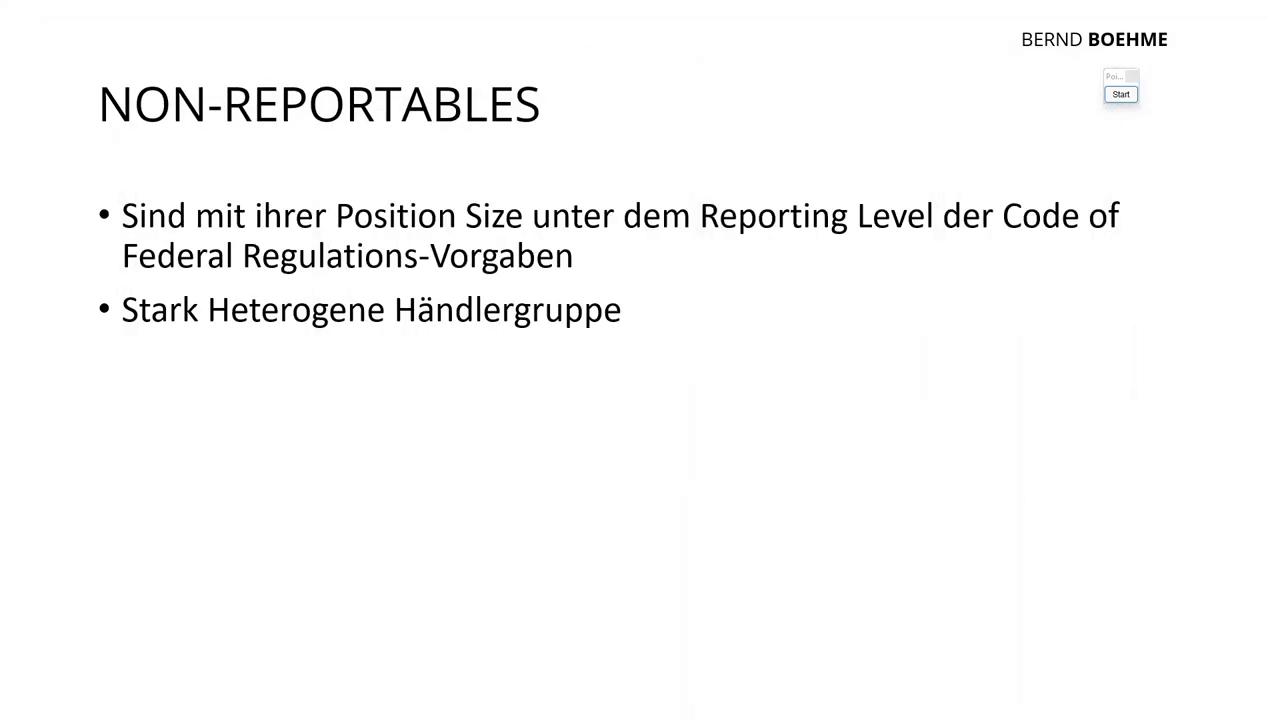
left_click(397, 509)
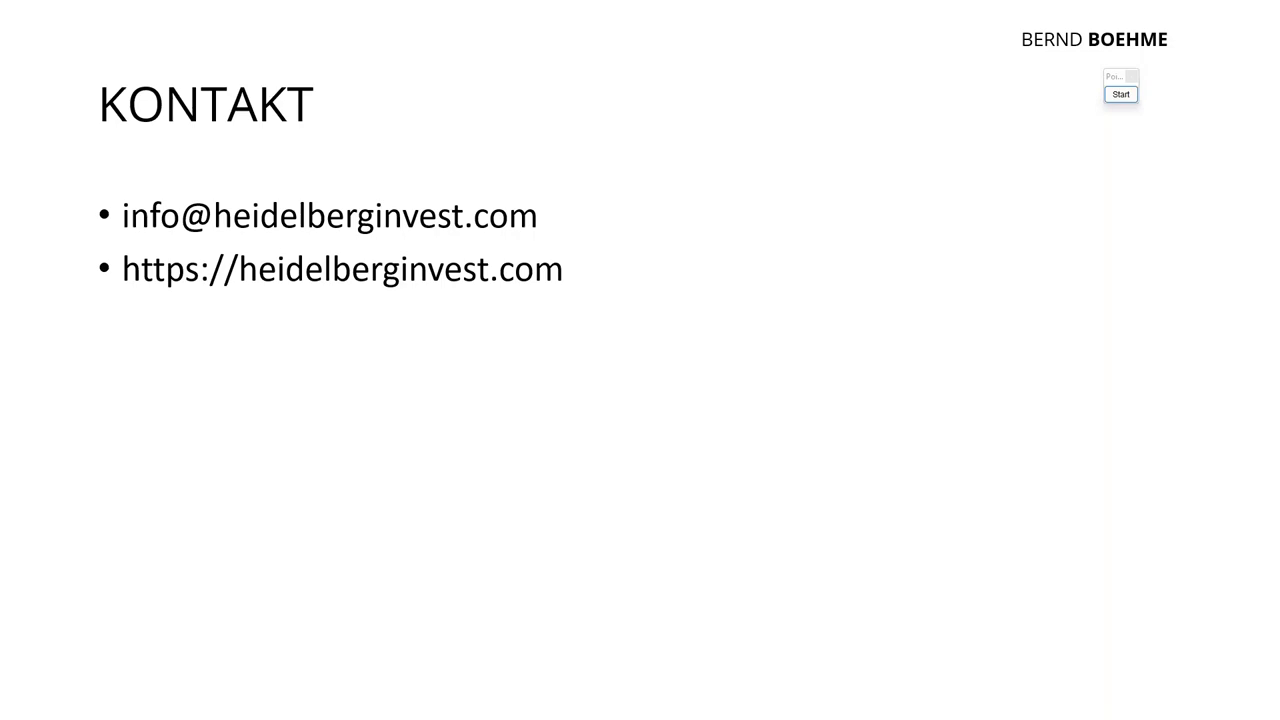
left_click(981, 416)
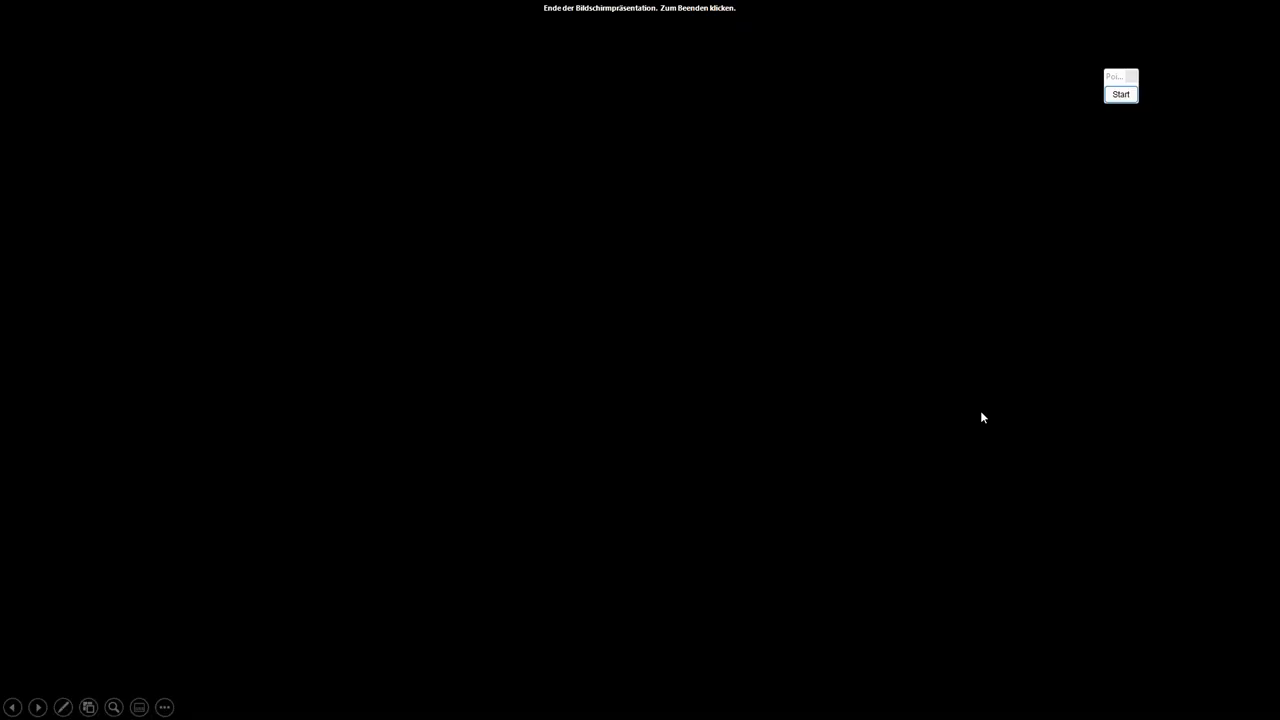
left_click(981, 416)
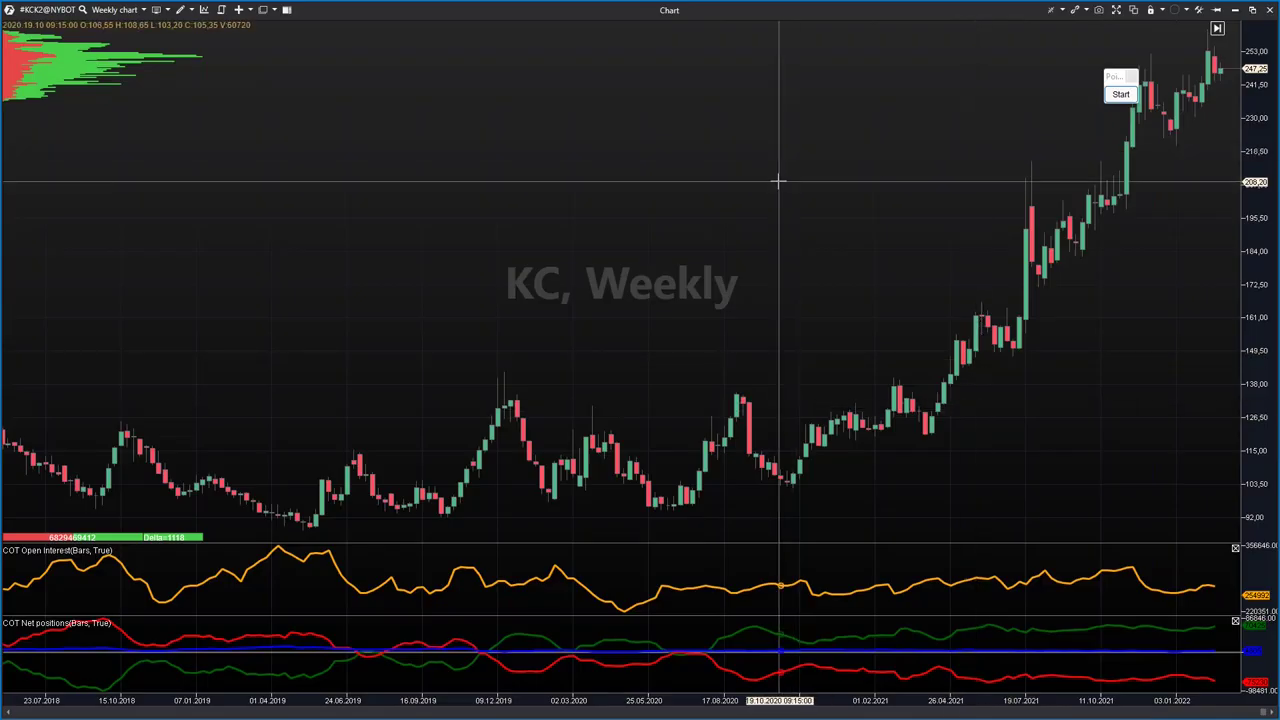
- Move the floating annotation toolbar away from the recent candles to the empty chart area below the volume profile
left_click_drag(1108, 76, 806, 86)
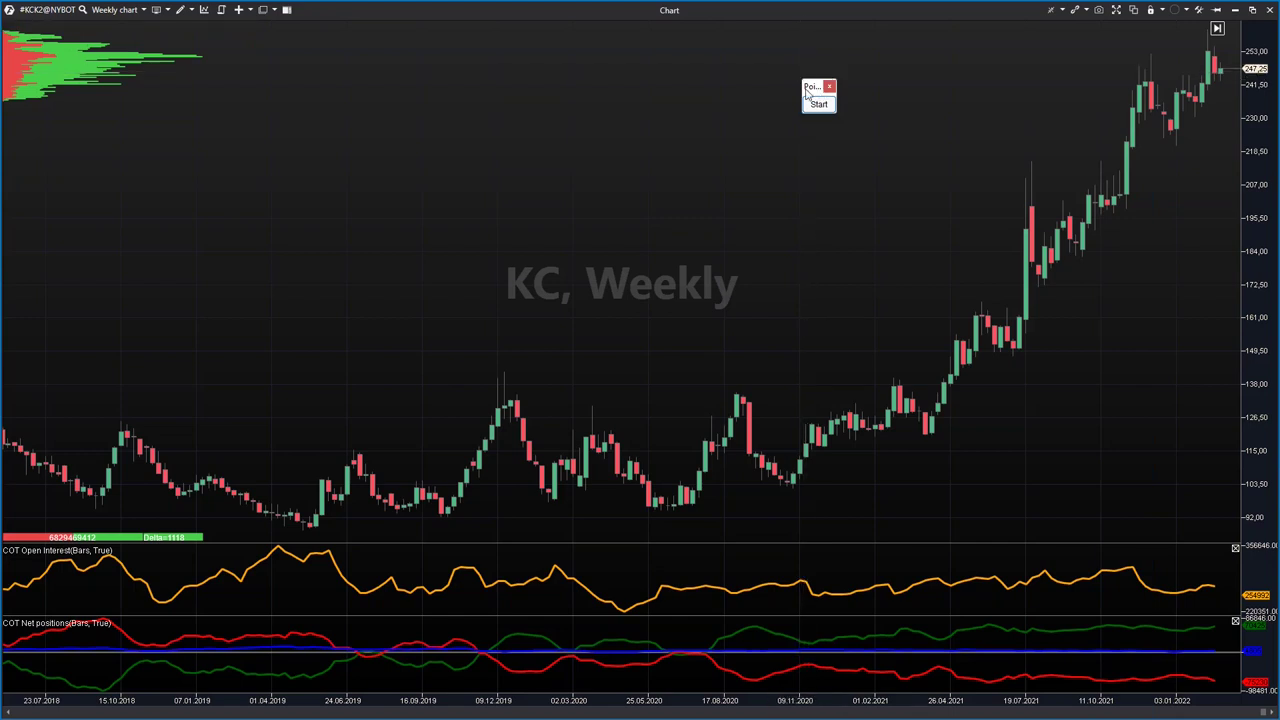
left_click_drag(802, 89, 45, 185)
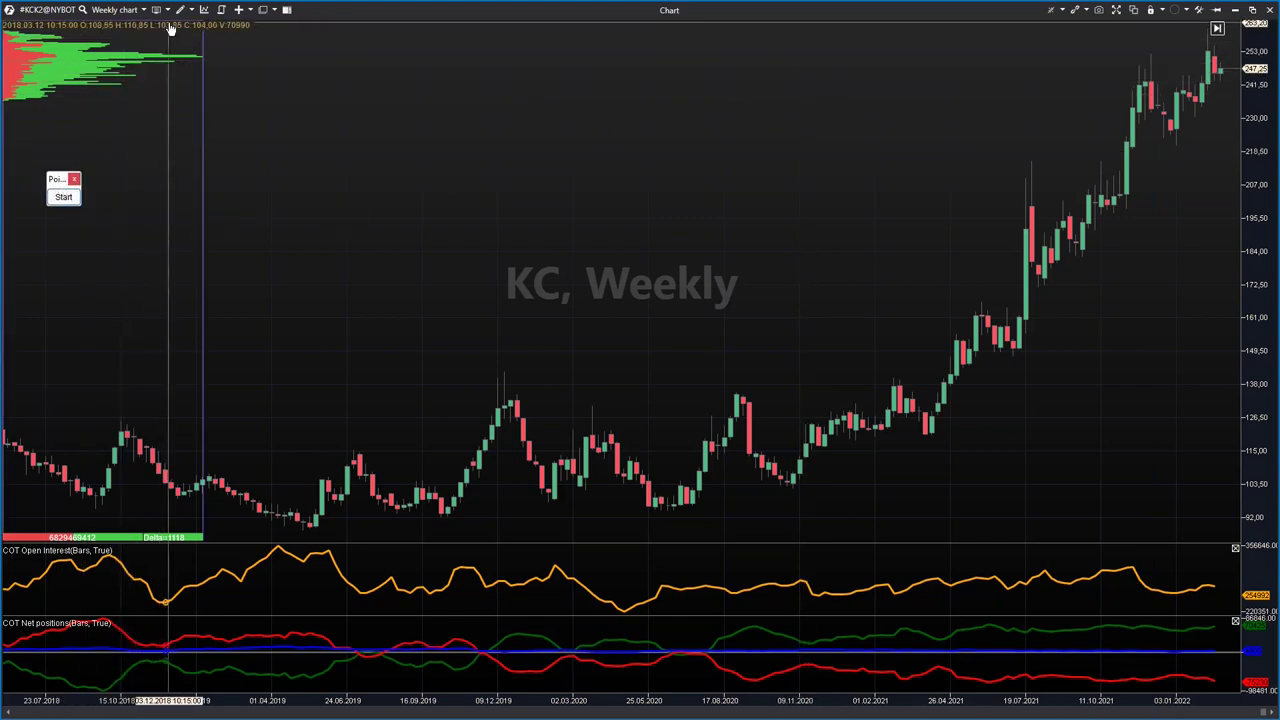
- Open the chart's indicator list and filter the available indicators by "cot"
left_click(204, 11)
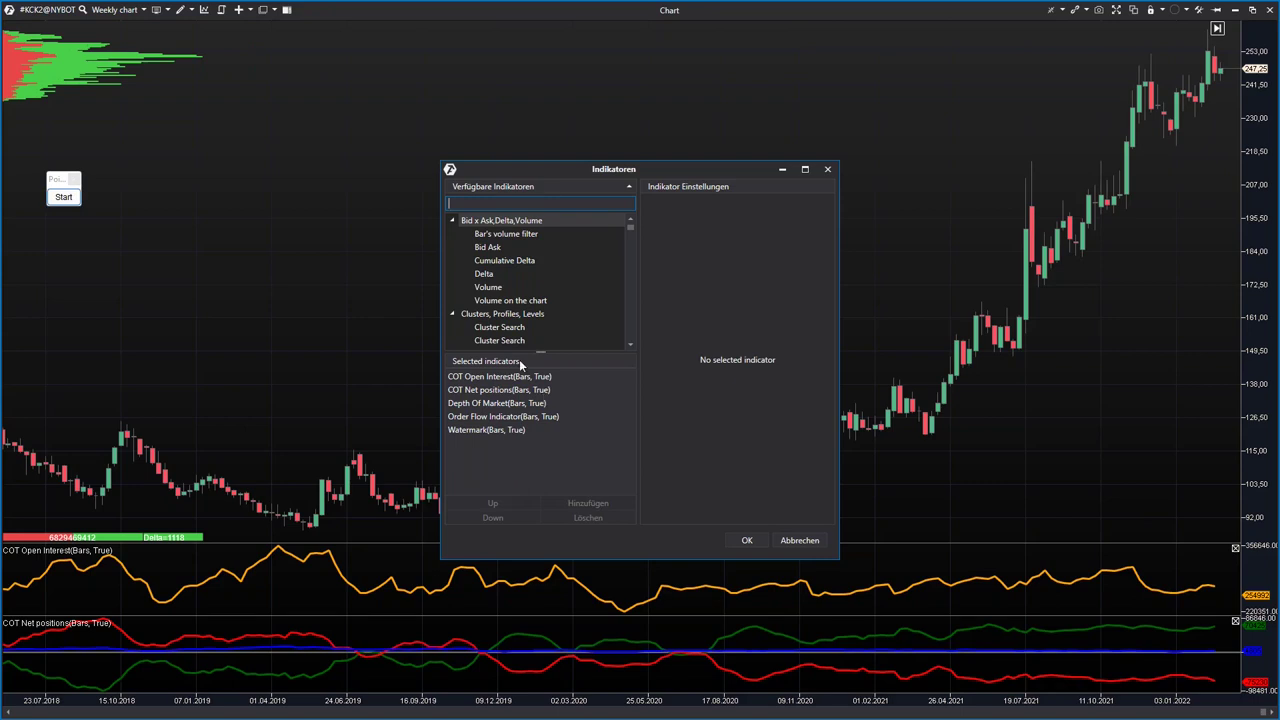
scroll(536, 290, "down", 3)
scroll(546, 300, "up", 2)
scroll(542, 300, "up", 1)
type("cot")
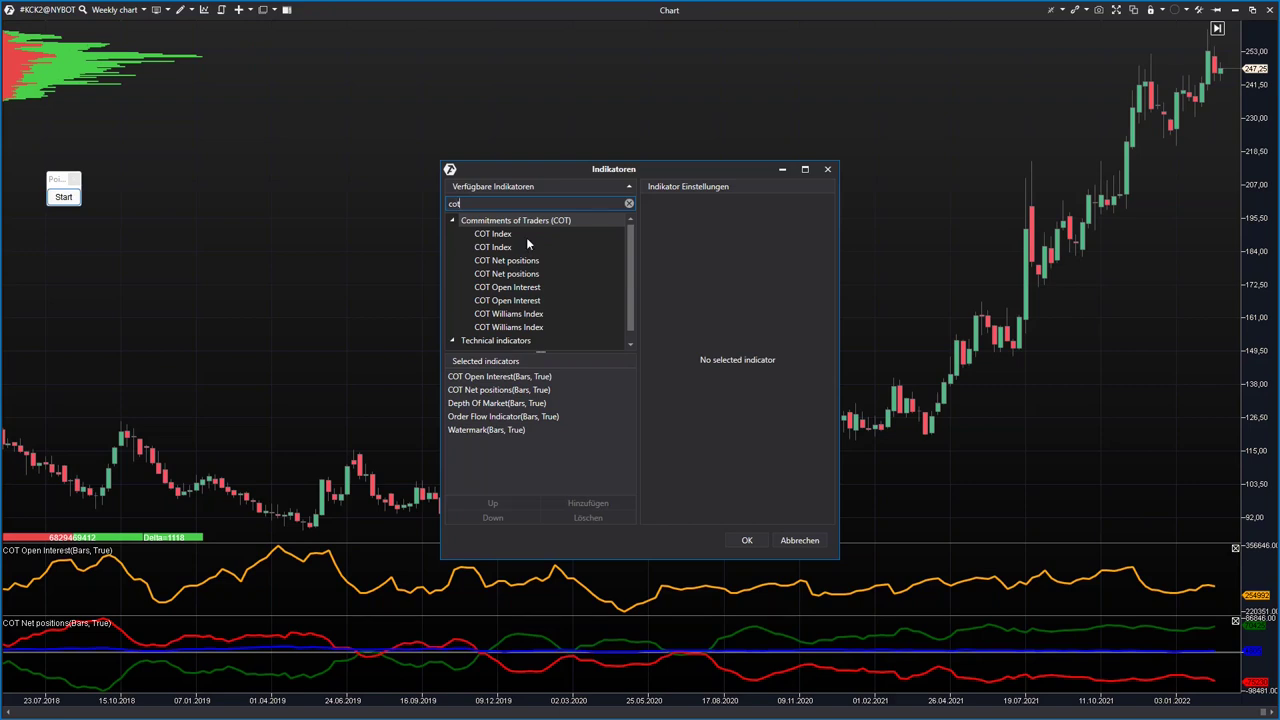
- Review the settings of the COT Index, COT Williams Index, COT Net positions and COT Open Interest indicators, then close the indicator dialog
left_click(518, 245)
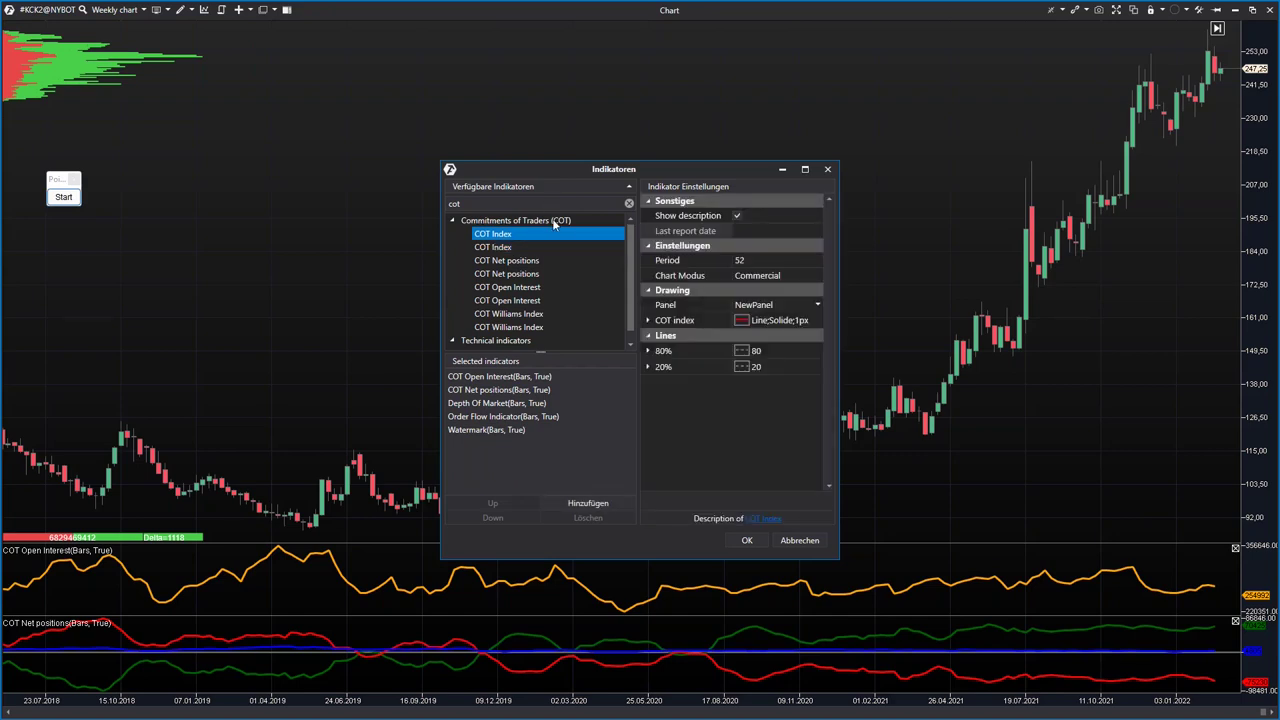
left_click(522, 314)
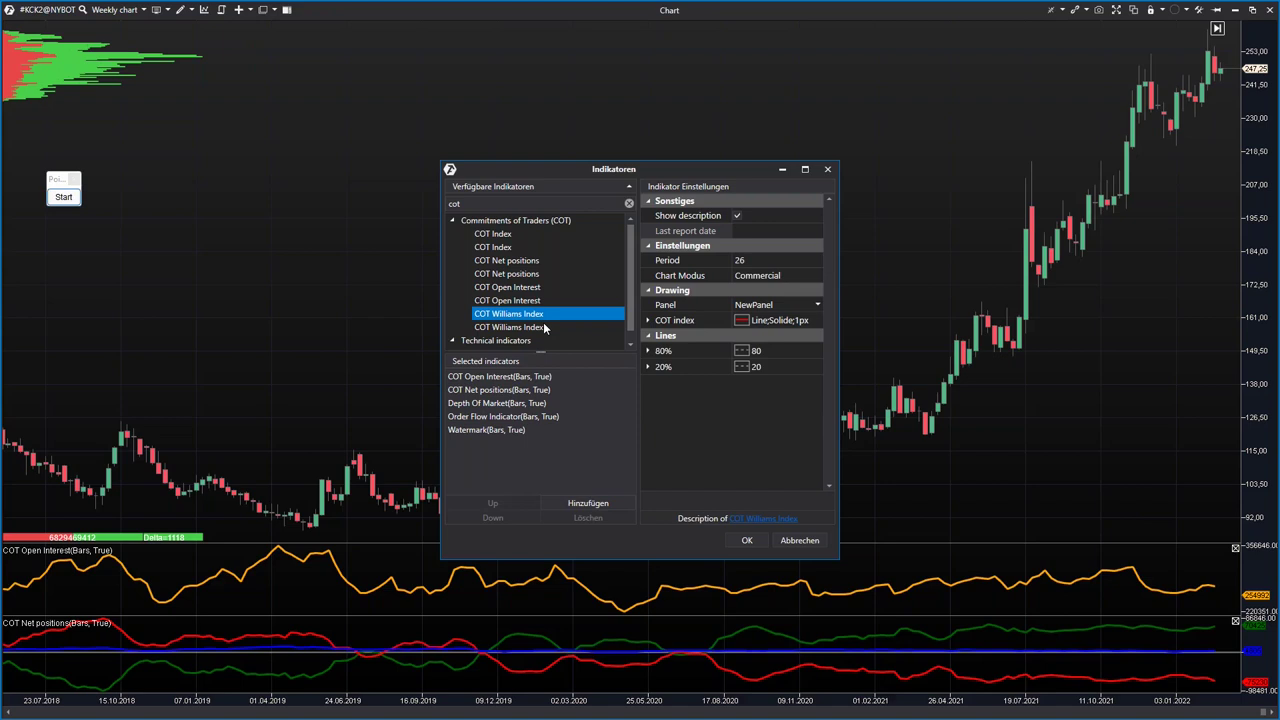
left_click(506, 262)
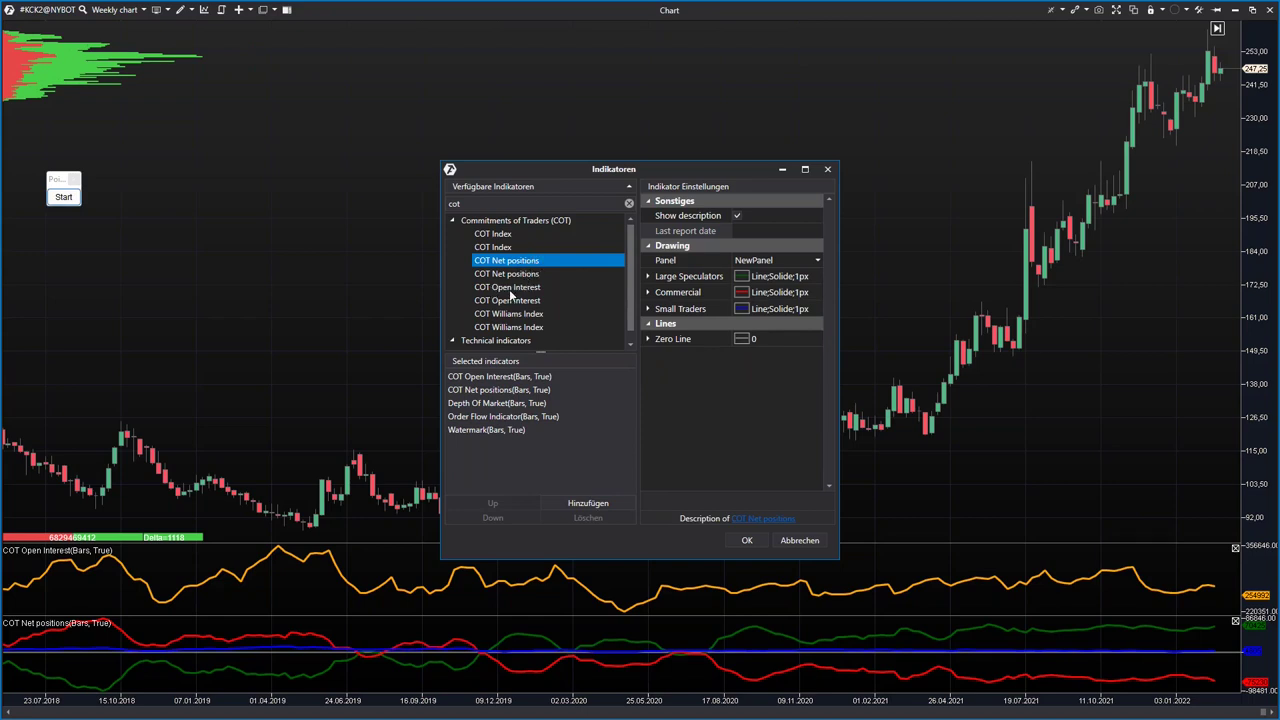
left_click(514, 289)
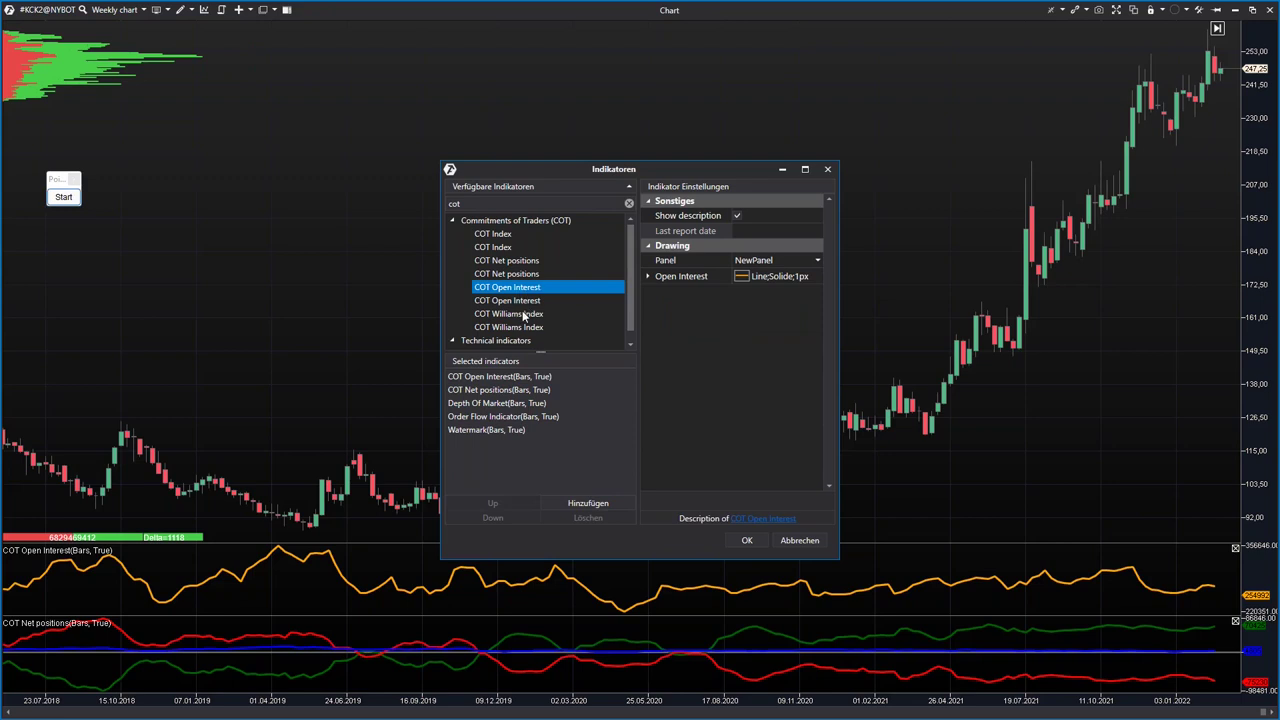
left_click(514, 316)
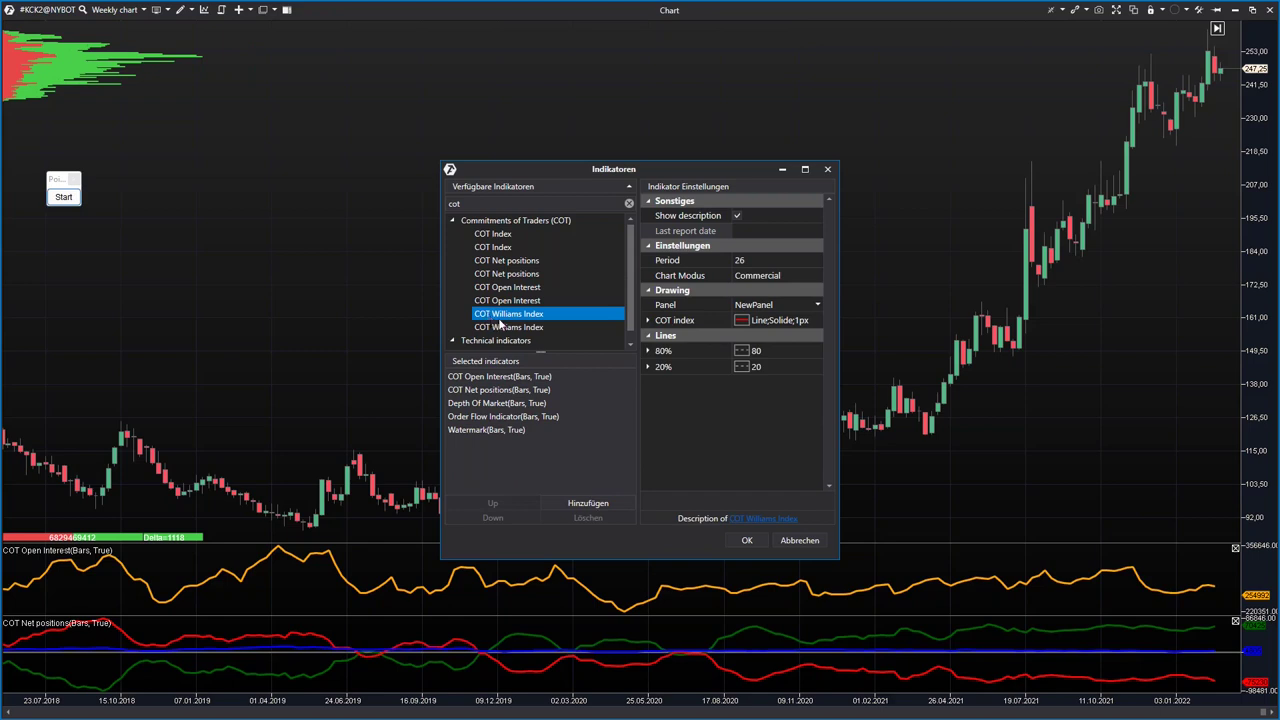
left_click(499, 236)
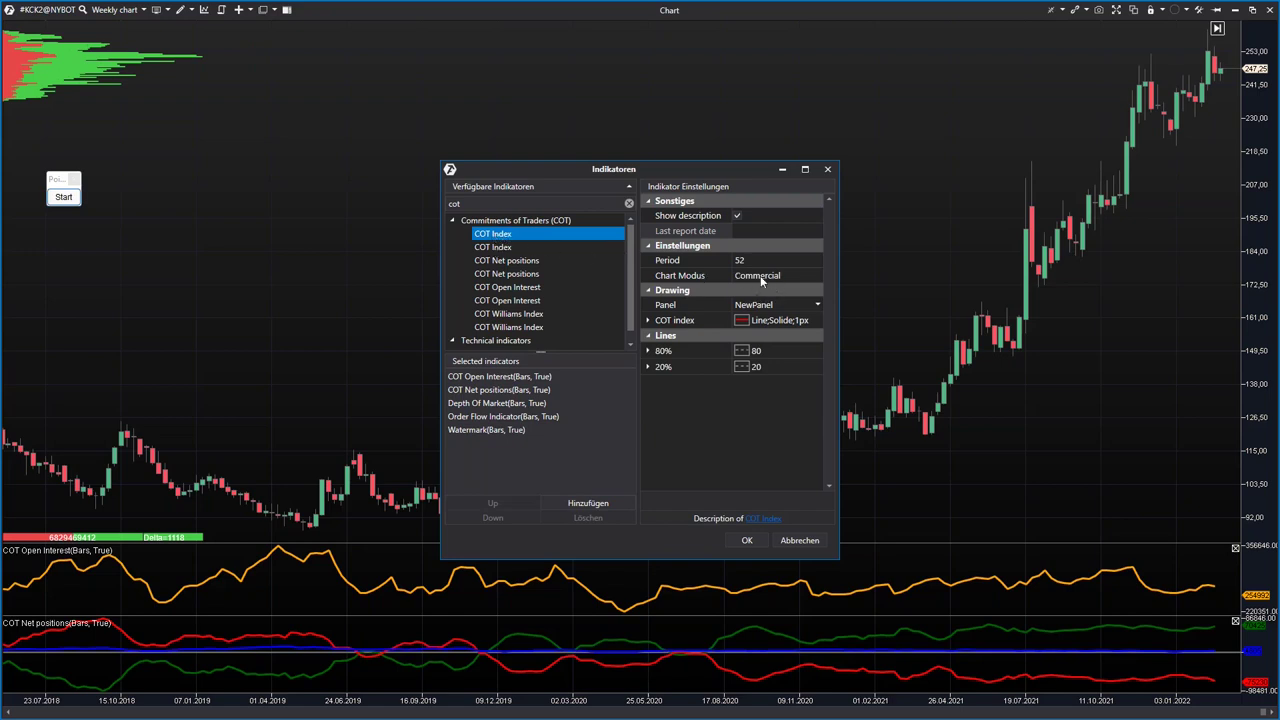
left_click(829, 170)
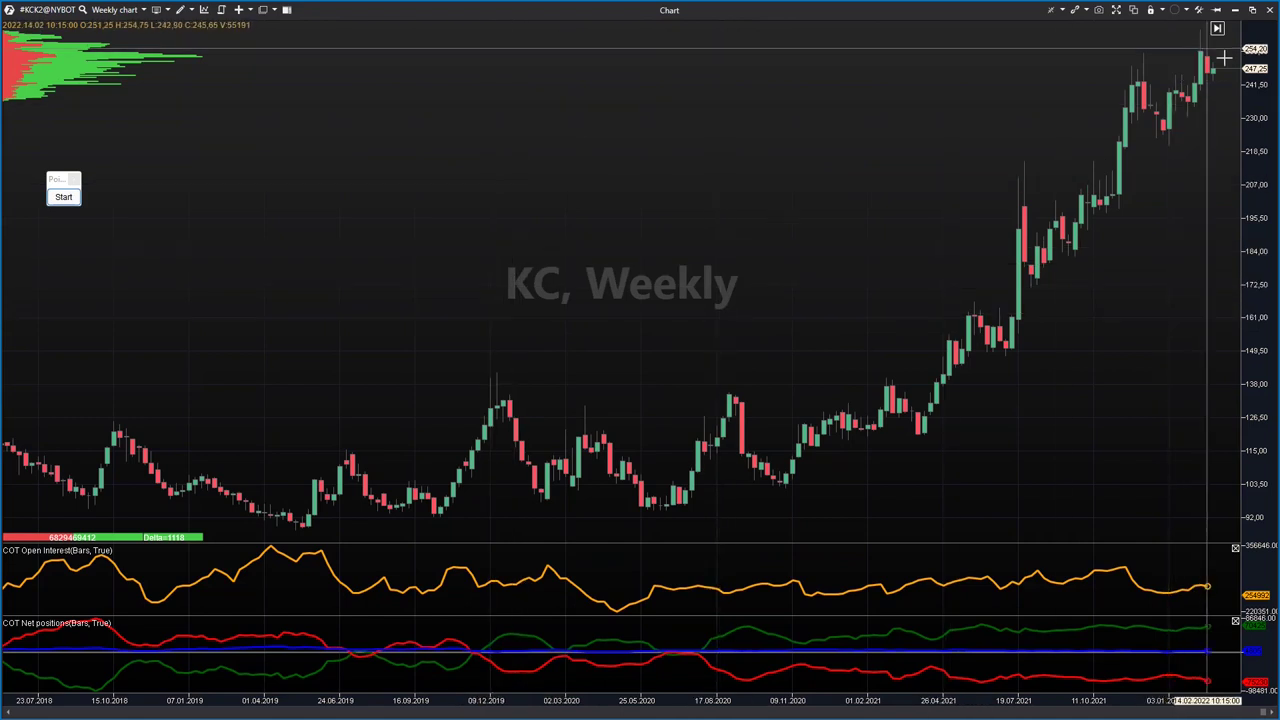
- Switch to the CFTC report in the browser, highlight the Coffee C open interest figure, and return to the weekly KC chart
left_click(1217, 28)
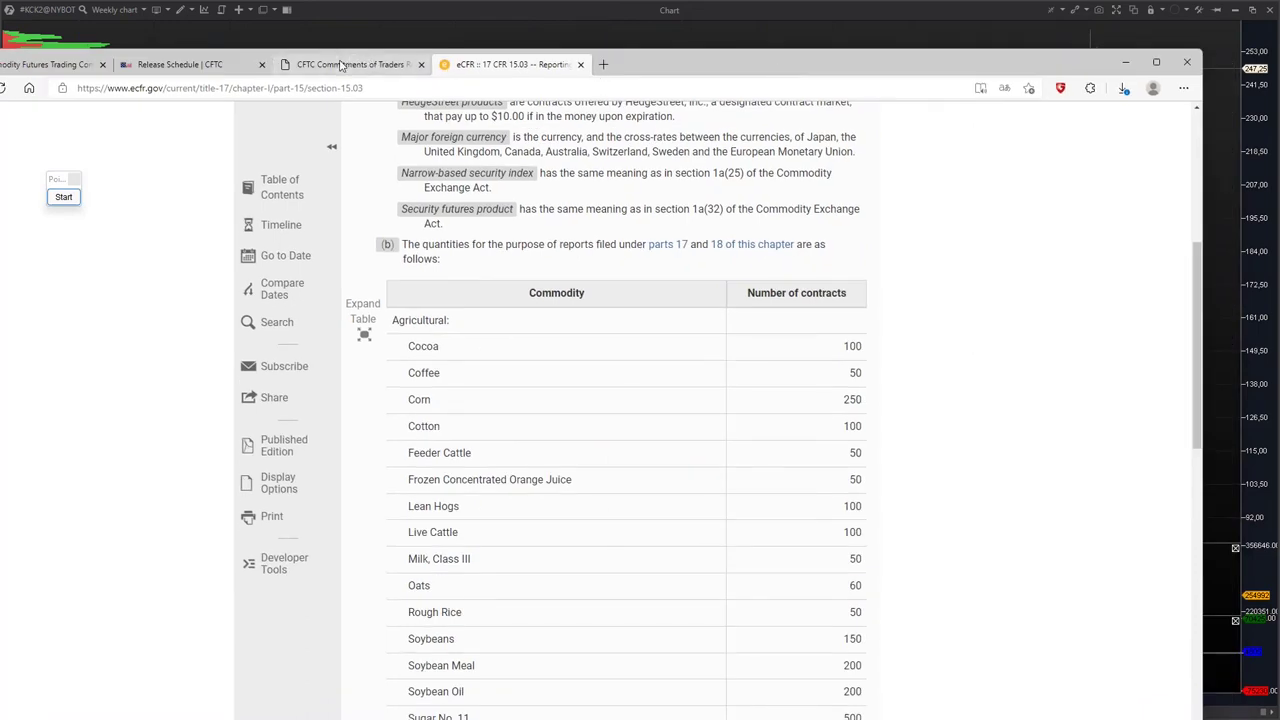
left_click(340, 65)
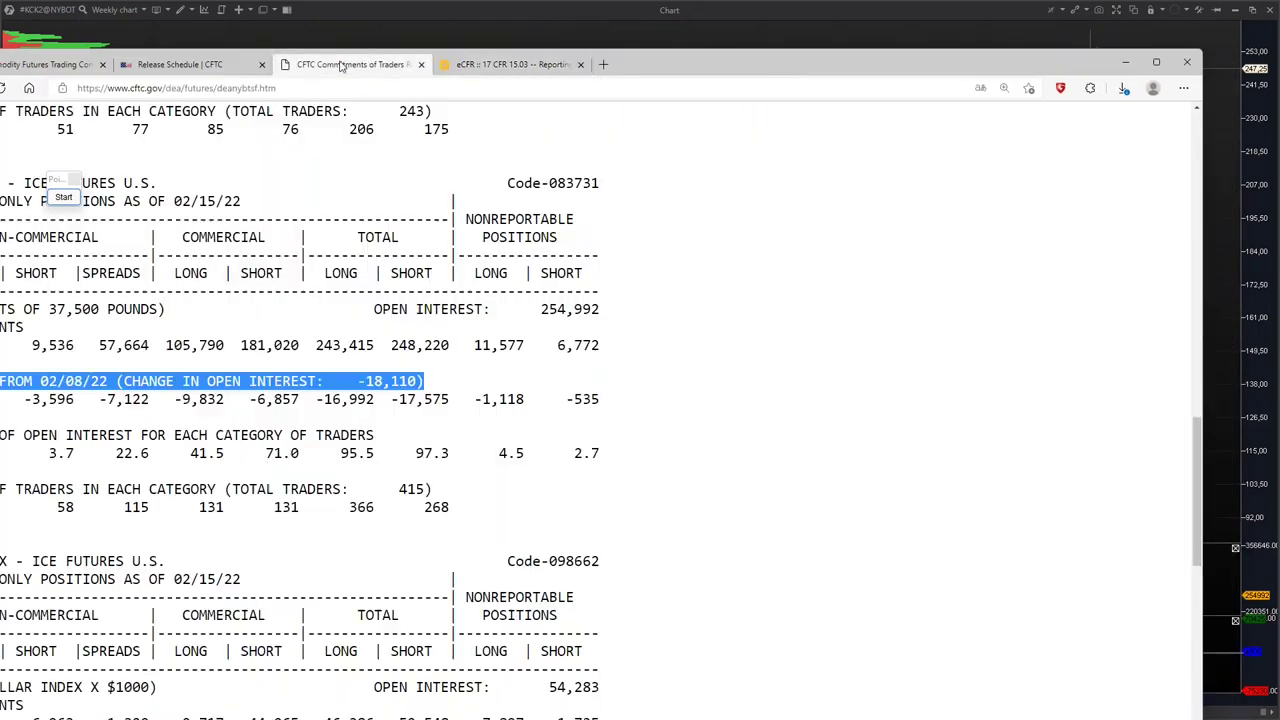
left_click_drag(717, 61, 841, 14)
left_click_drag(667, 260, 725, 261)
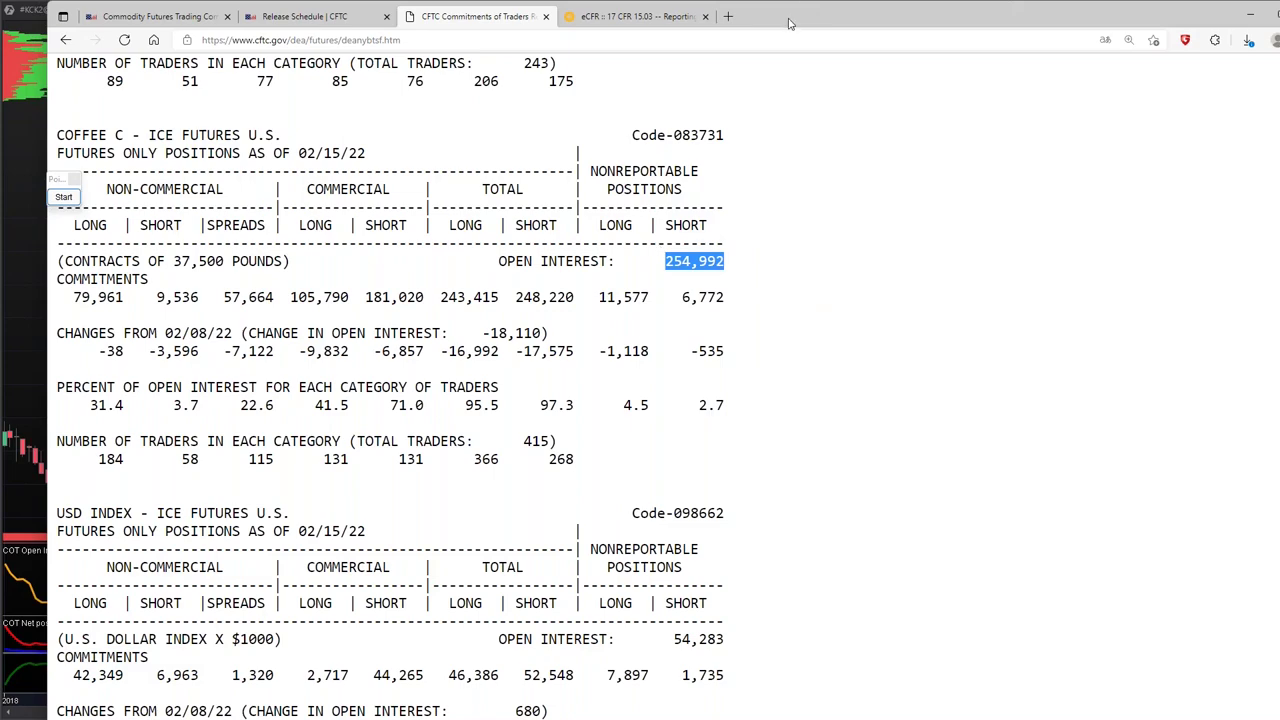
key("super+Down")
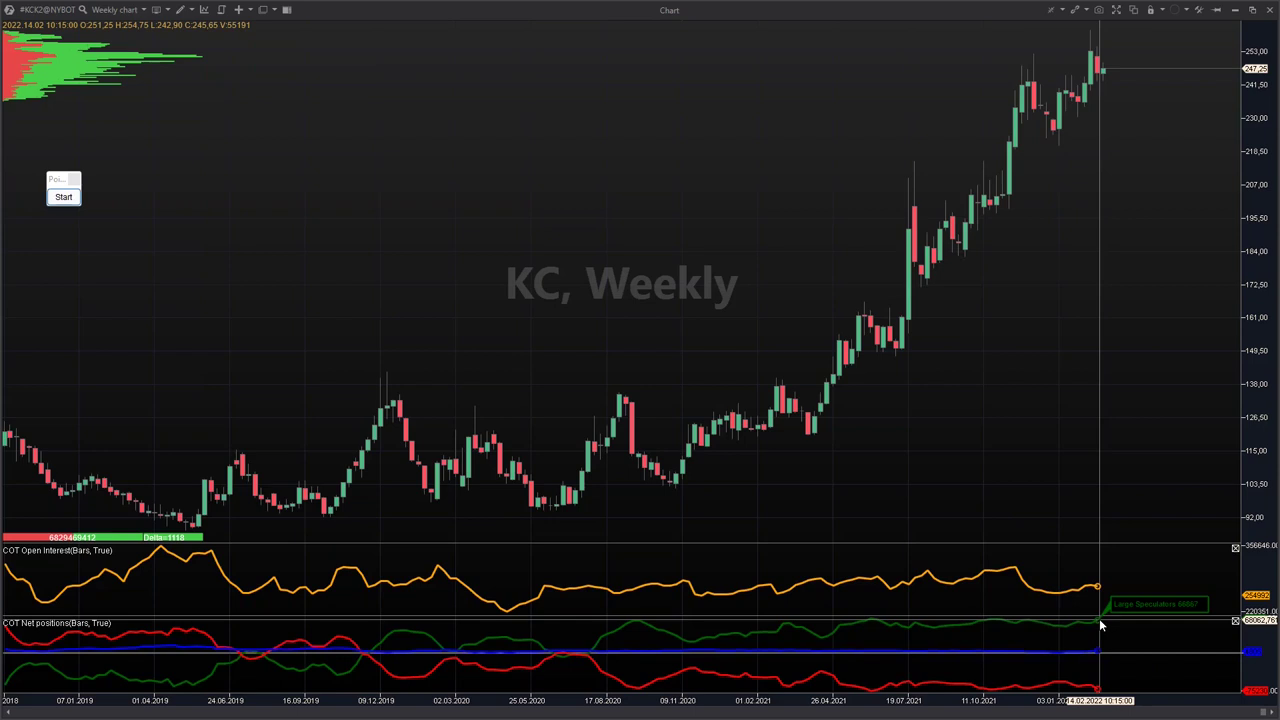
- Enlarge the COT Open Interest and COT Net positions panels below the weekly KC price chart
left_click_drag(1100, 625, 592, 634)
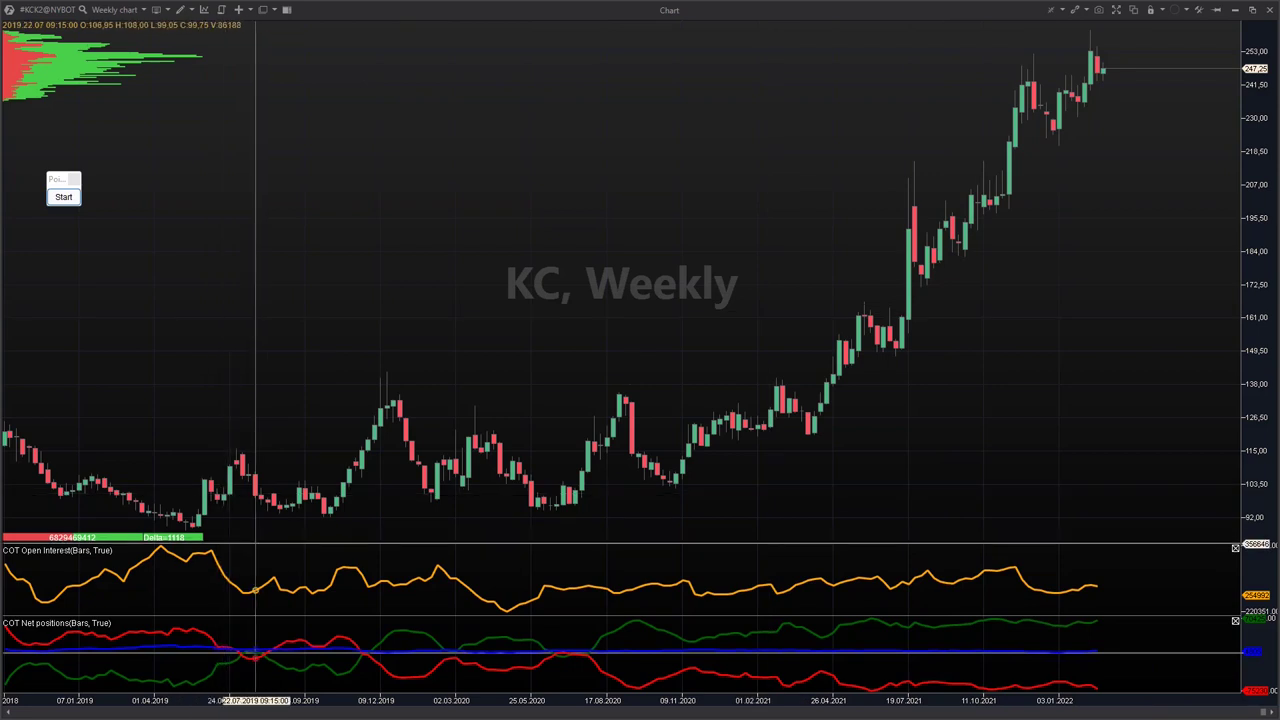
left_click_drag(273, 558, 329, 453)
left_click_drag(330, 603, 361, 513)
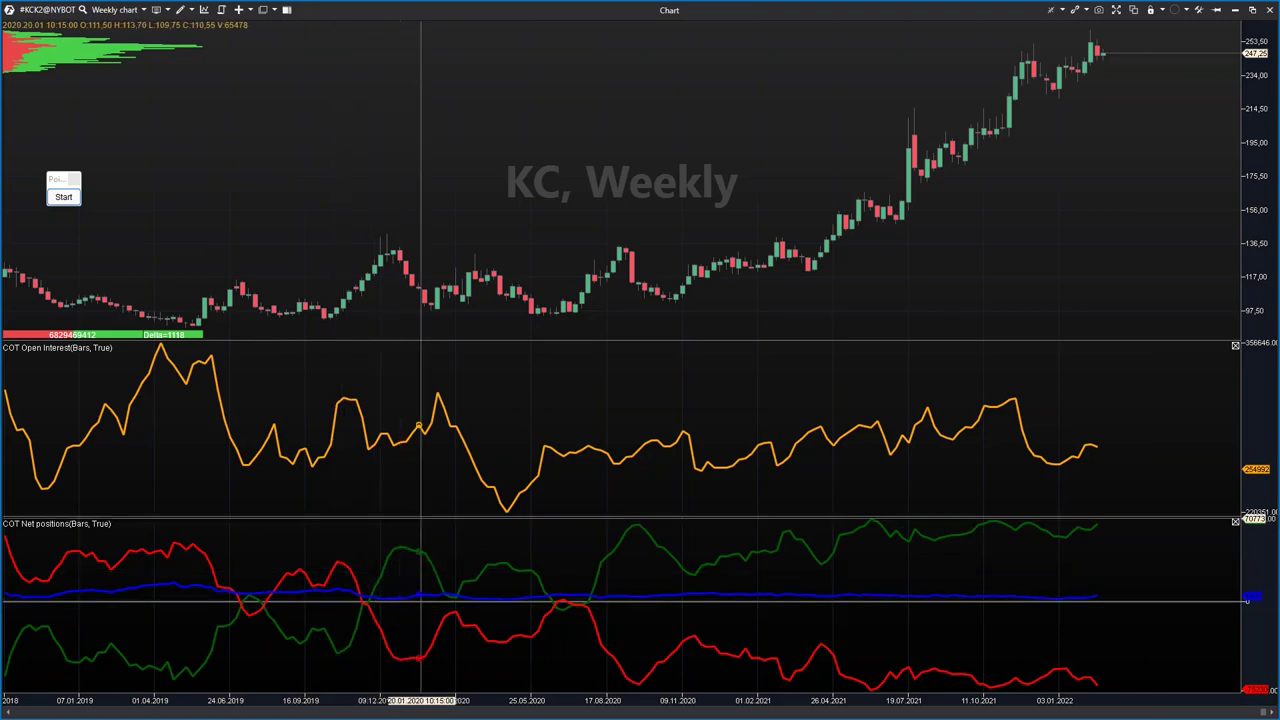
- Mark the period from about November 2019 to March 2020 on the KC price chart with a Highlight X band
scroll(469, 491, "down", 8)
scroll(443, 214, "left", 5)
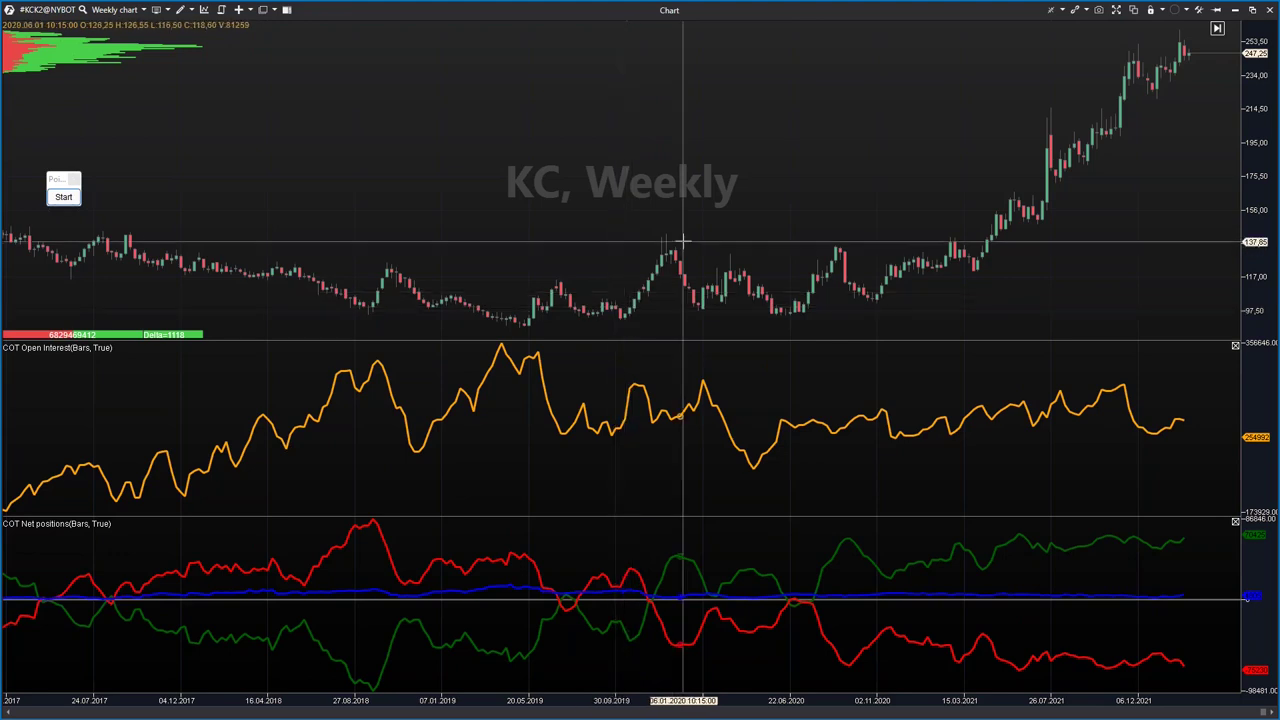
left_click(192, 10)
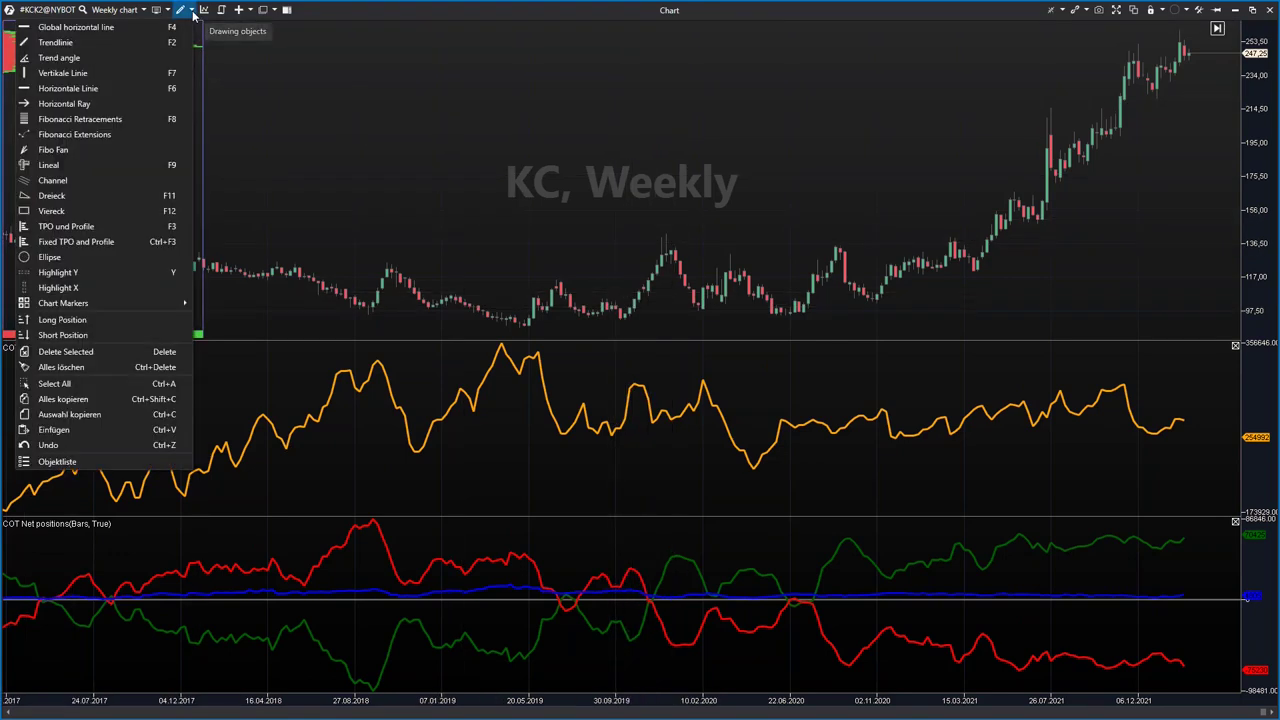
left_click(58, 288)
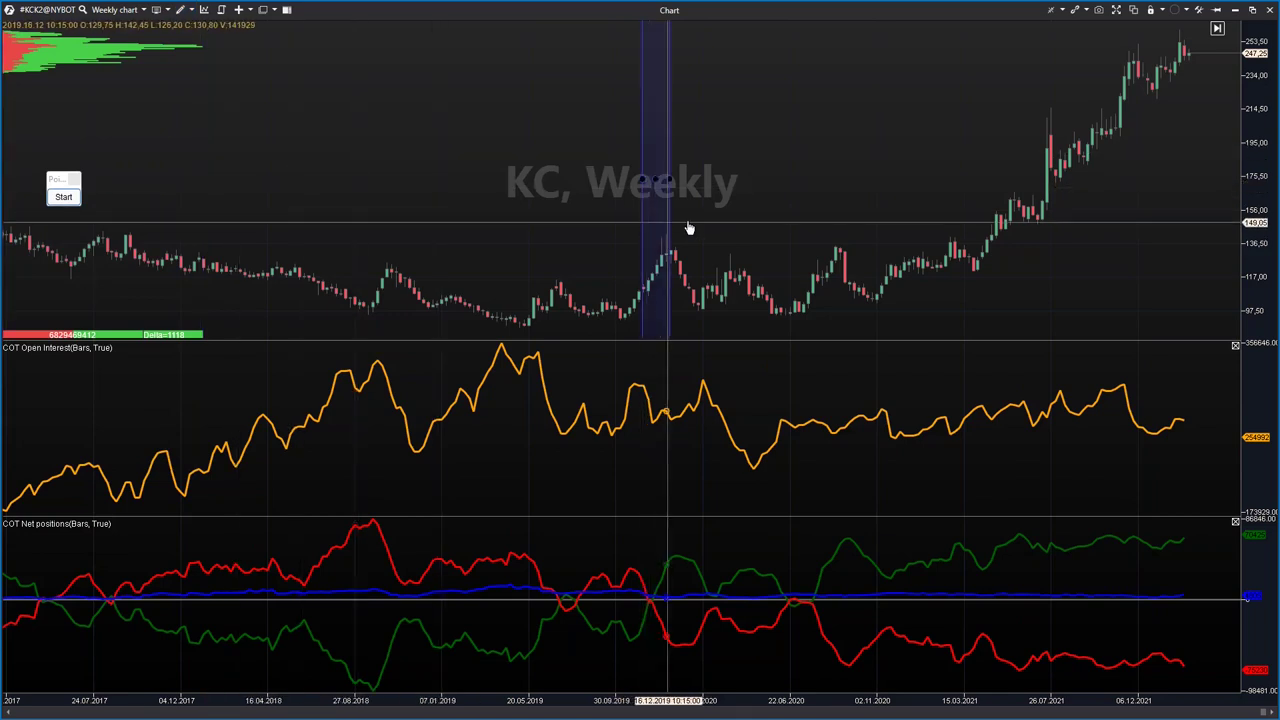
left_click(720, 229)
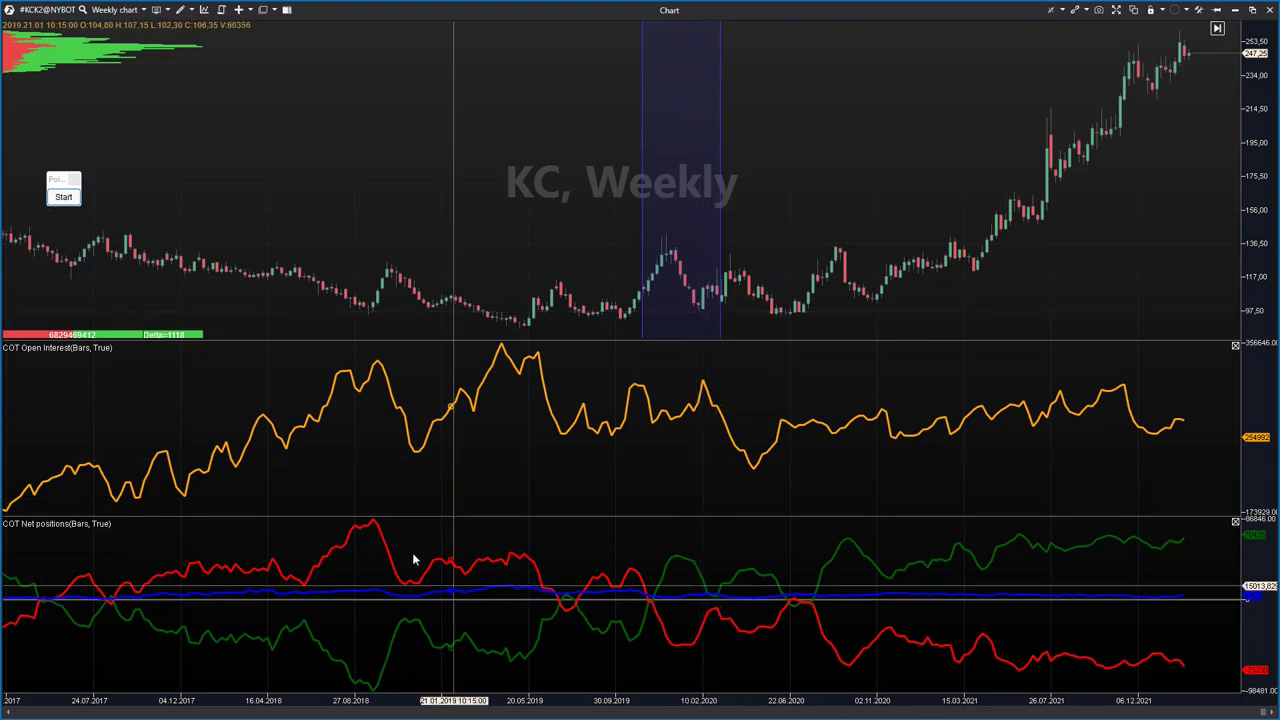
- Examine the KC price and COT history back to 2014, then return to the highlighted period
left_click_drag(333, 583, 1152, 590)
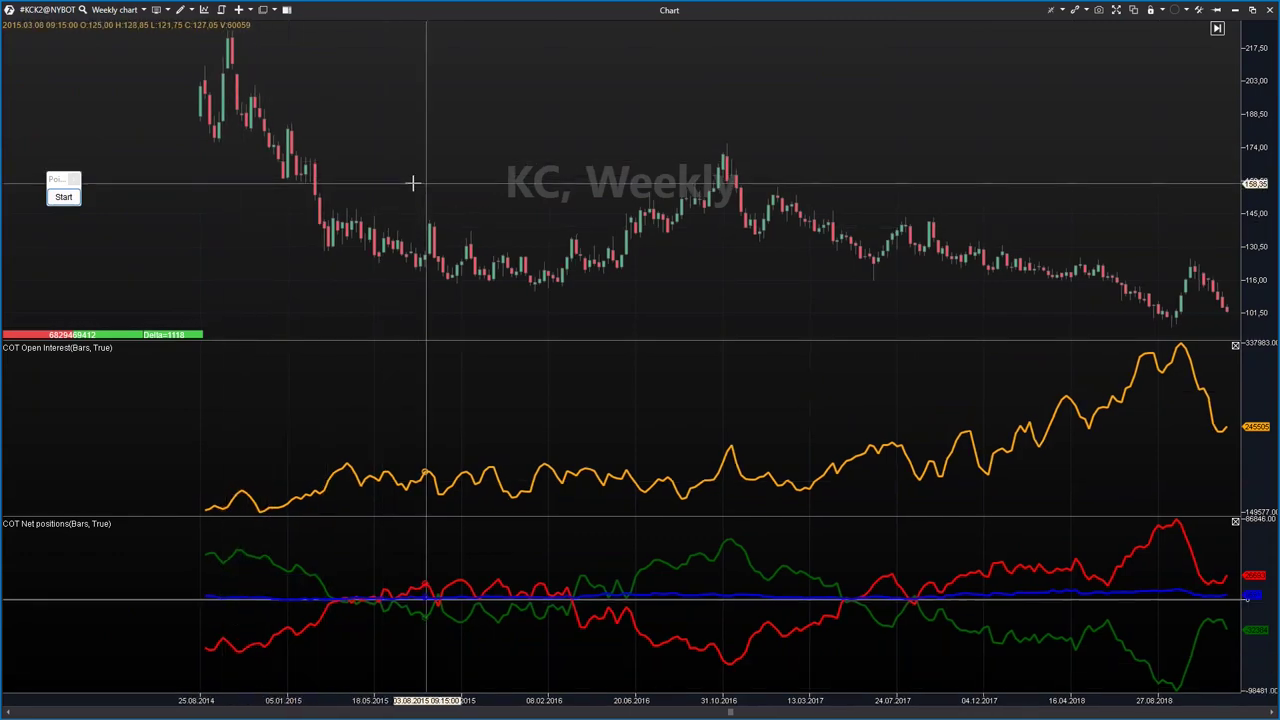
scroll(500, 183, "right", 10)
left_click_drag(685, 152, 243, 171)
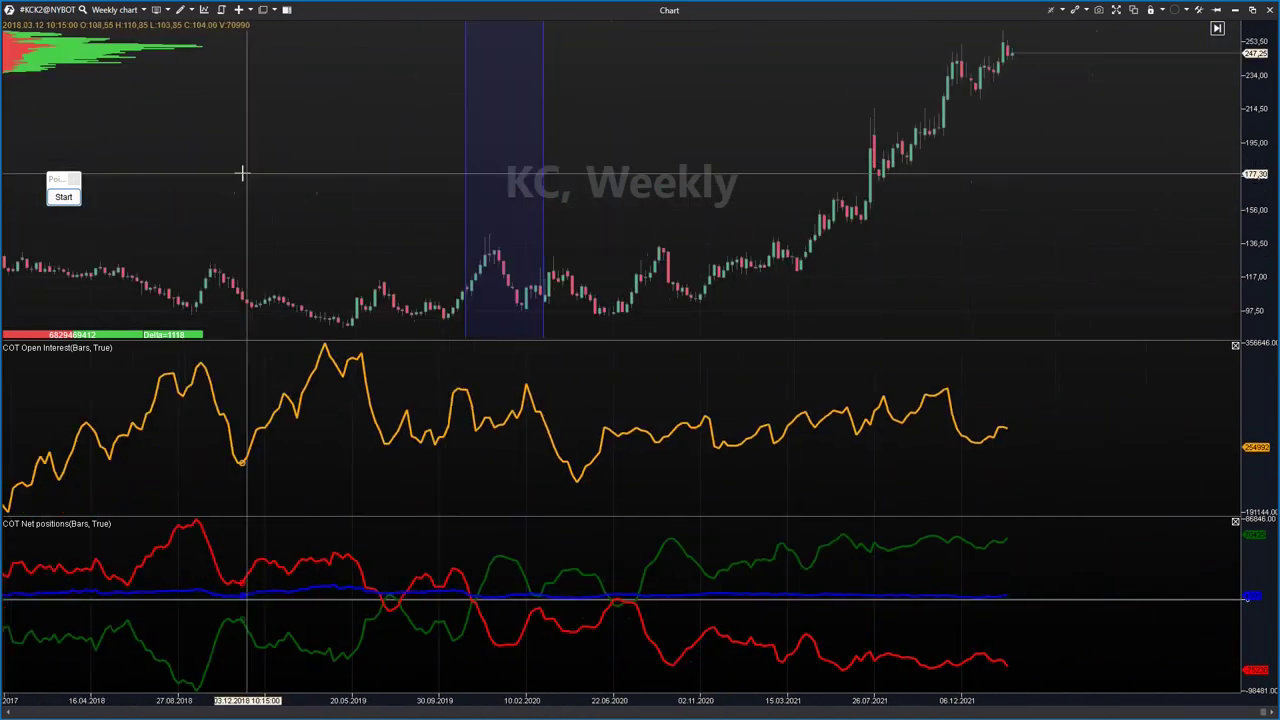
left_click_drag(1069, 220, 881, 236)
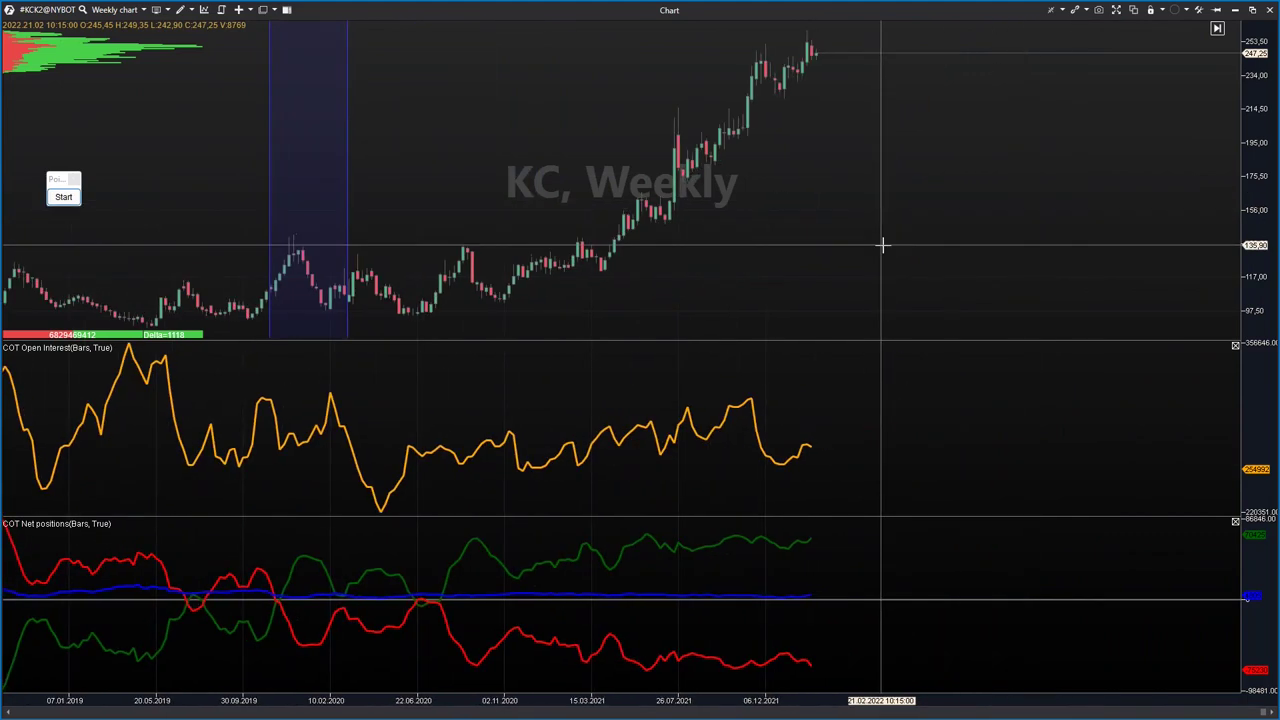
scroll(929, 220, "left", 5)
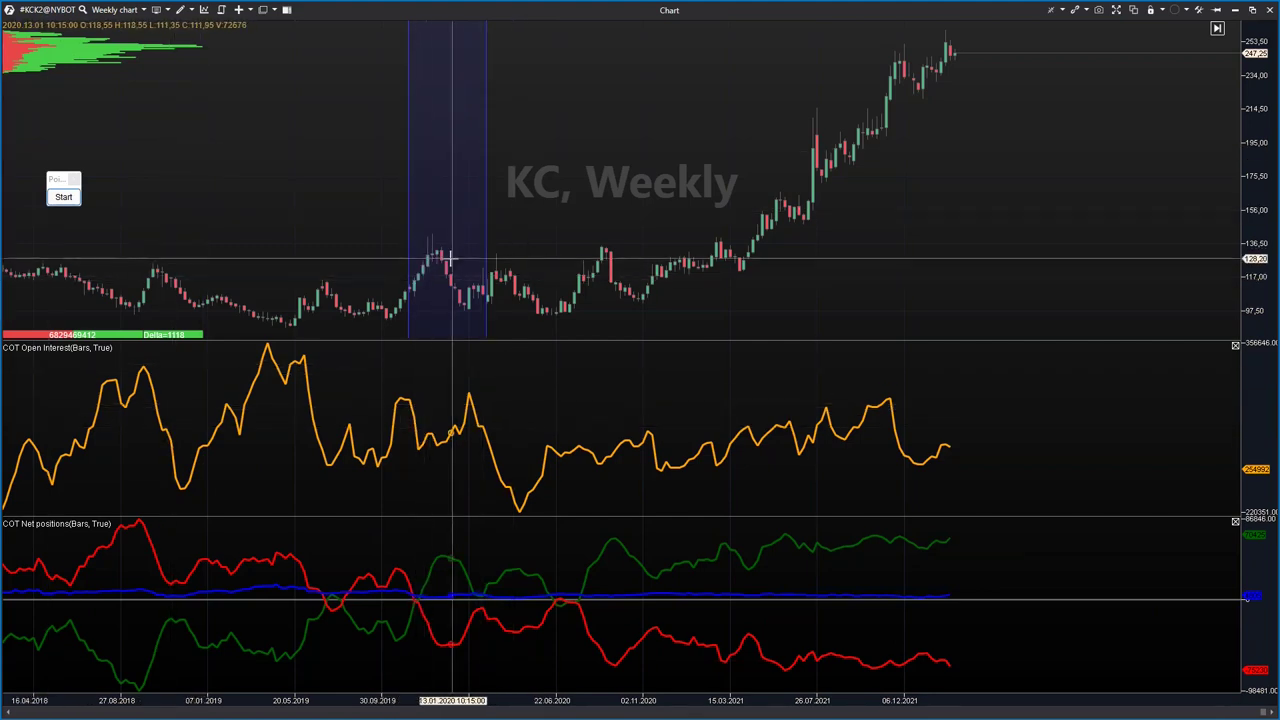
left_click(477, 300)
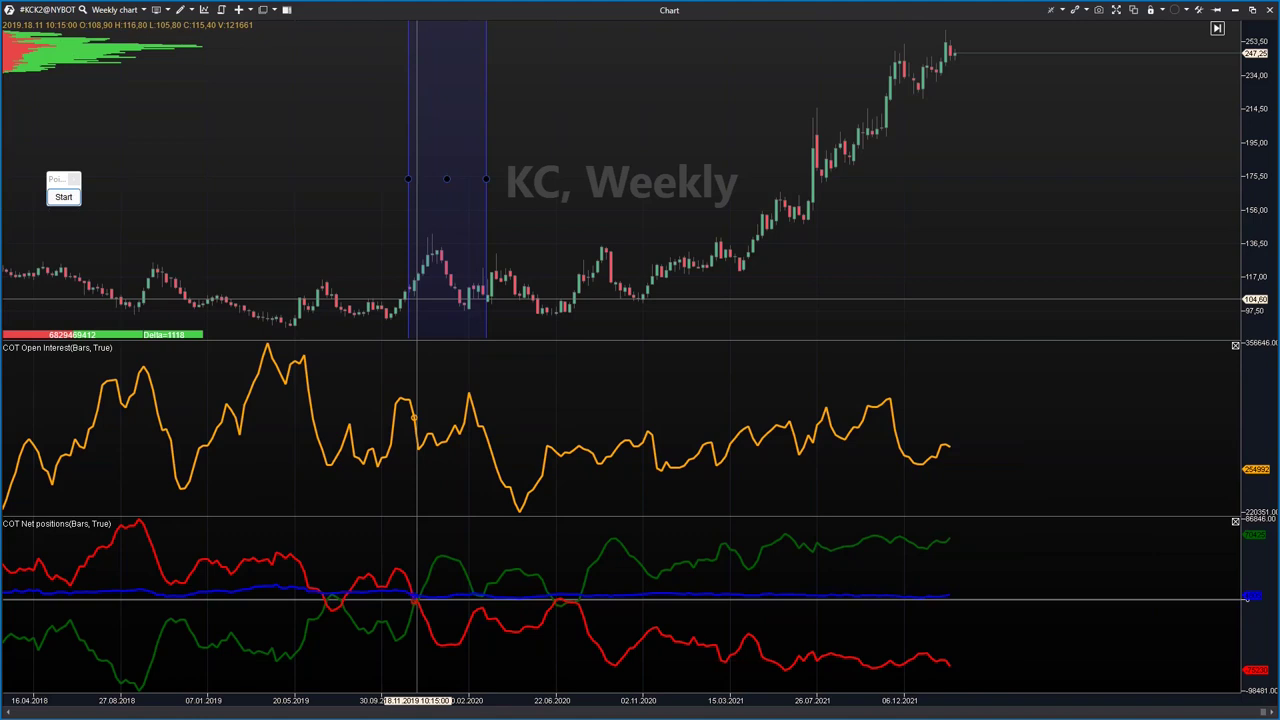
- Add an EMA indicator with period 18 to the weekly KC chart
left_click(189, 13)
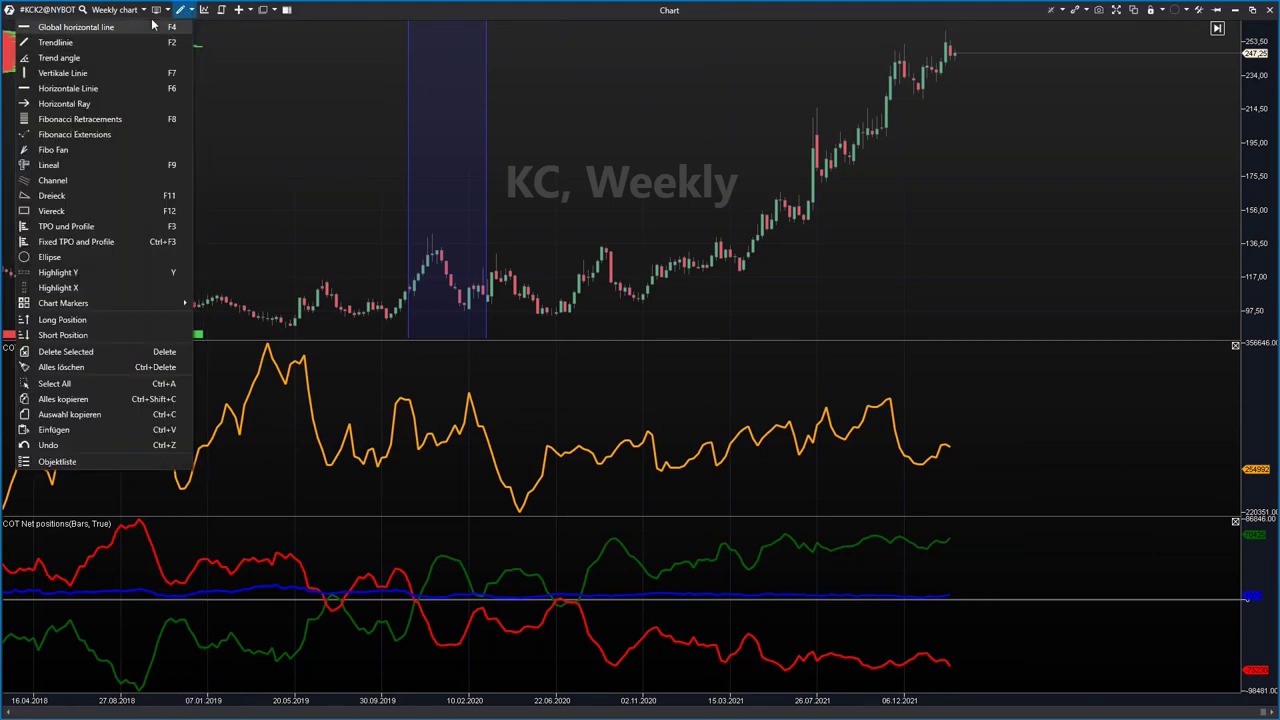
left_click(204, 9)
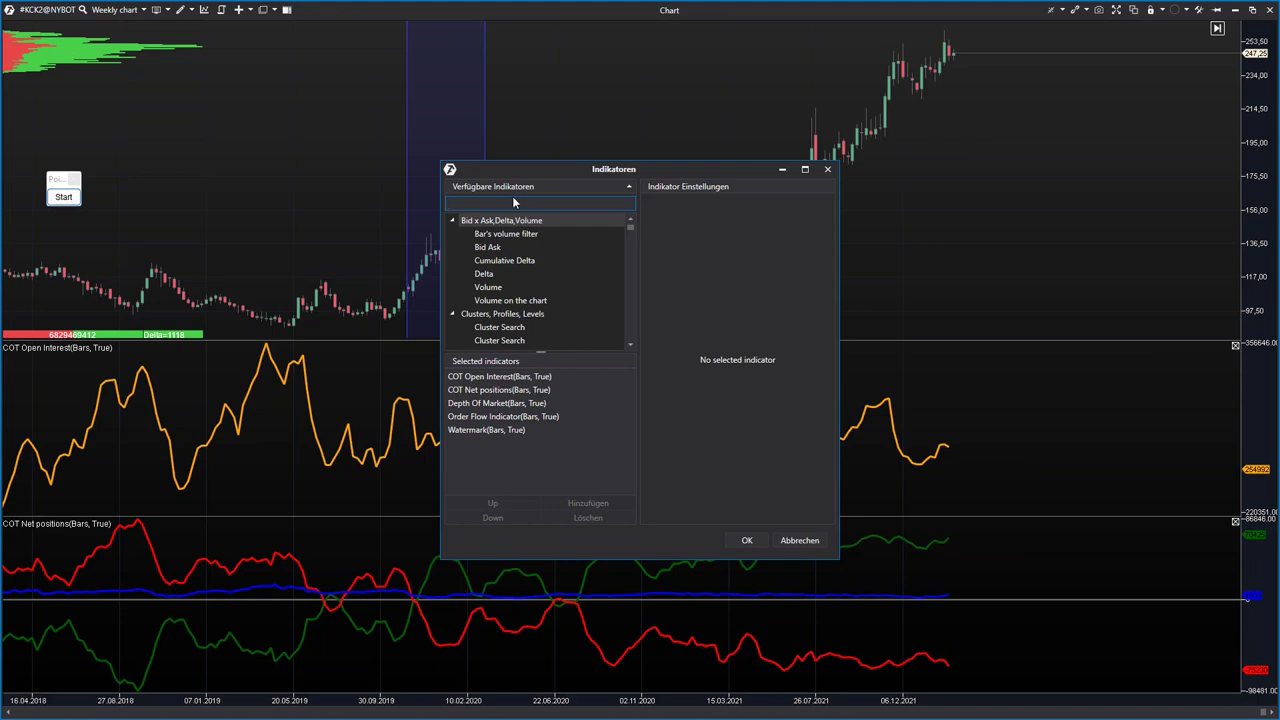
type("ema")
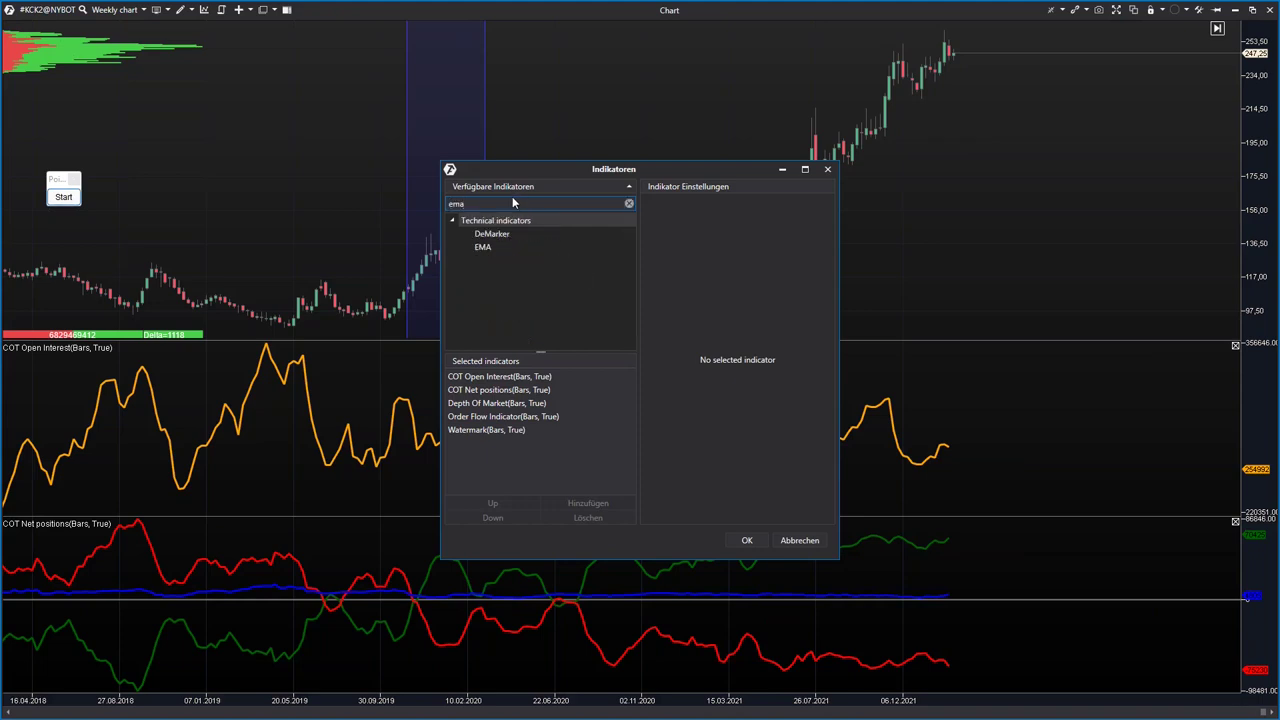
left_click(493, 246)
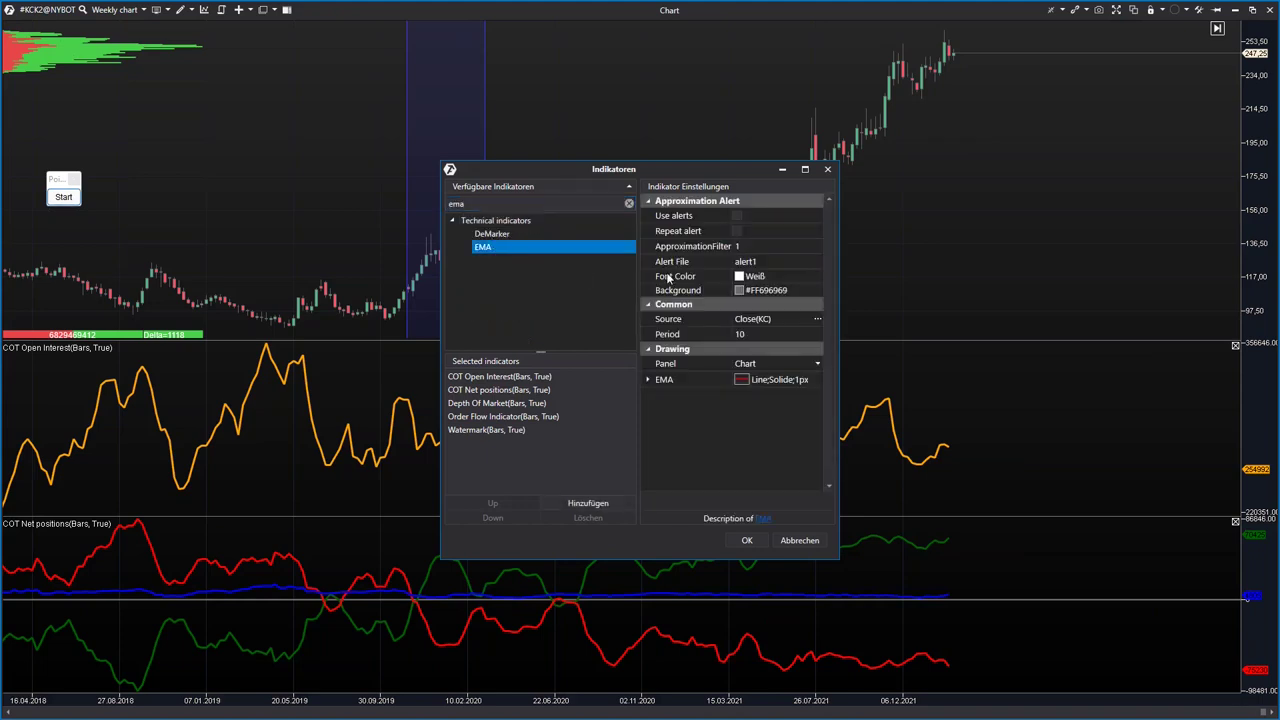
double_click(546, 244)
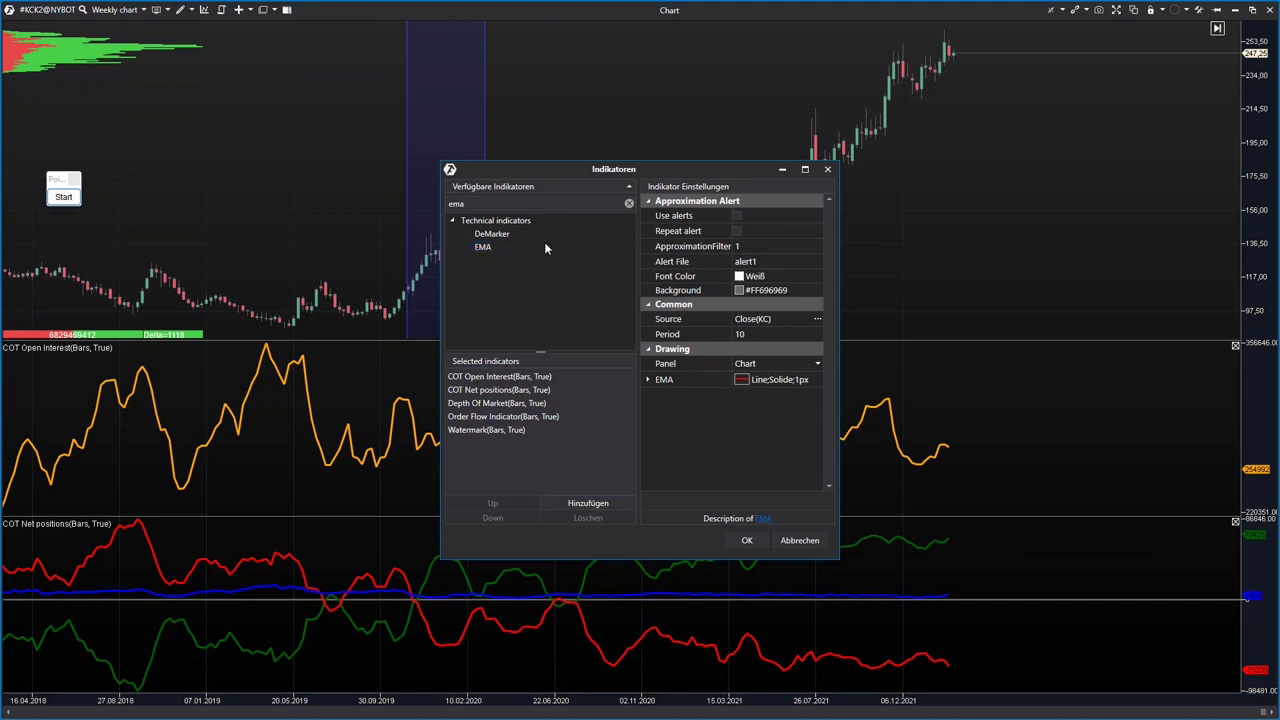
left_click(757, 338)
key("BackSpace")
type("8")
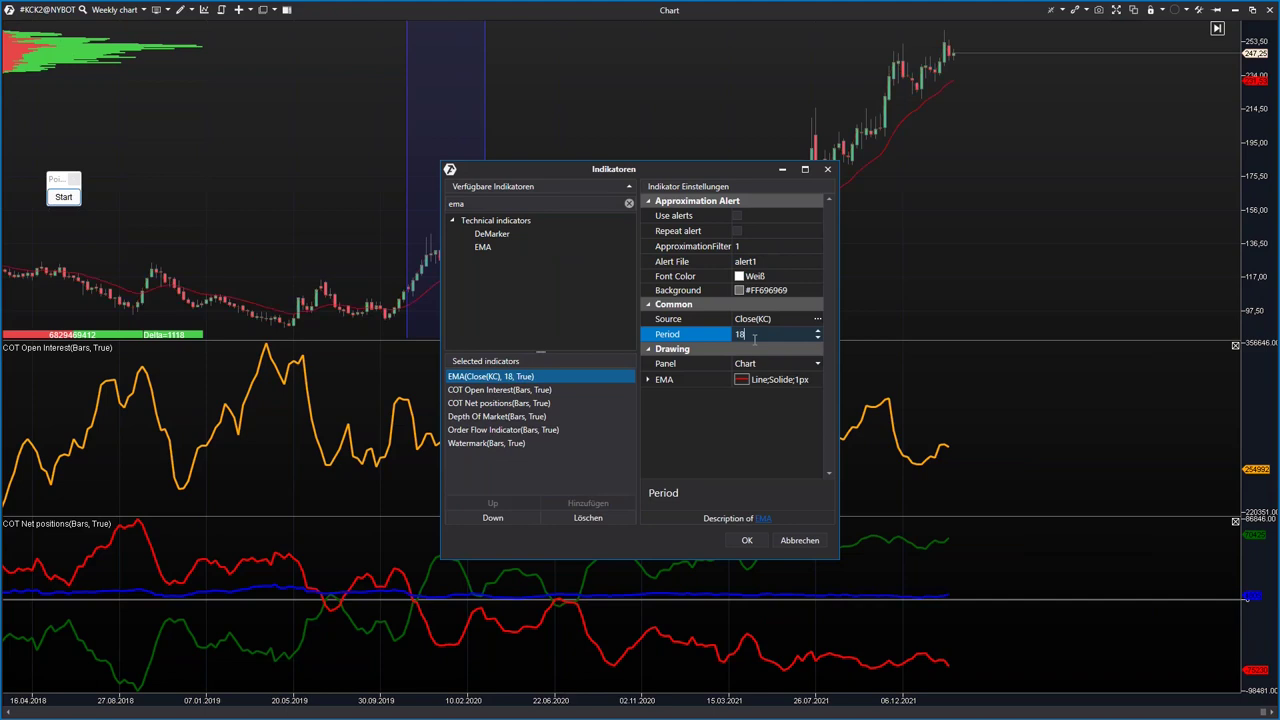
left_click(748, 541)
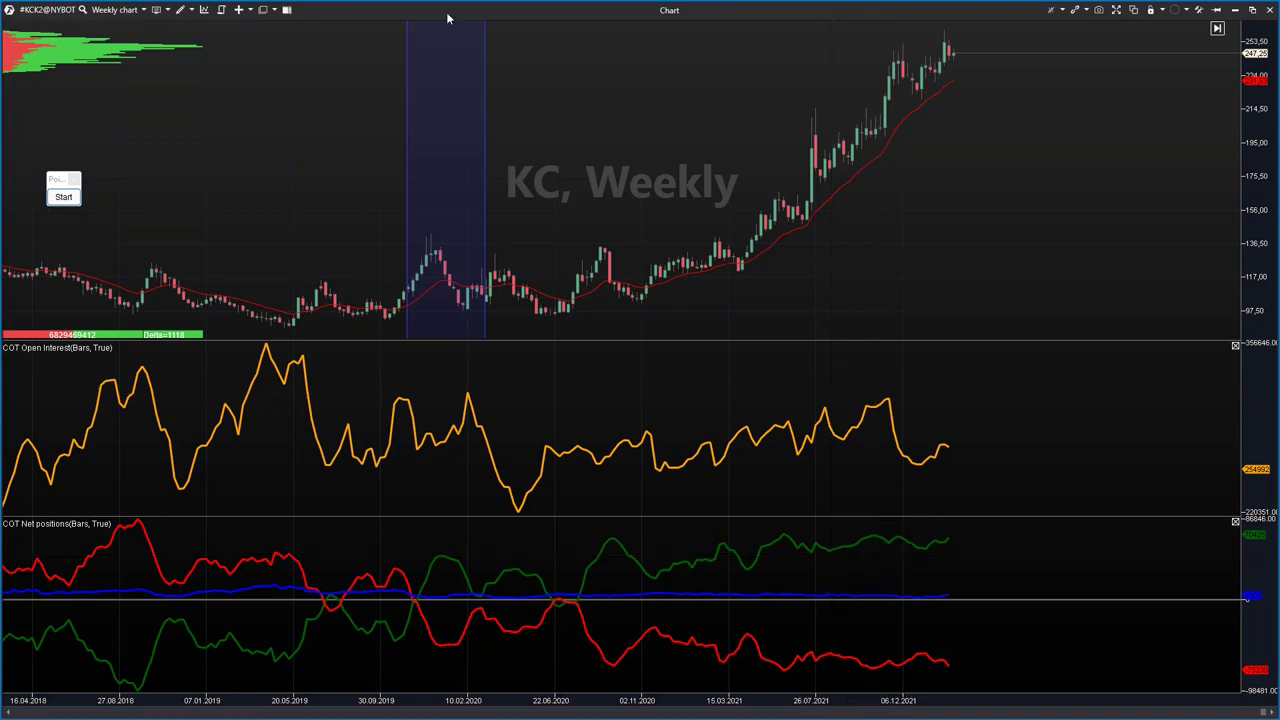
- Filter the available indicators by "cot", add the COT Index to the chart and close the indicator dialog
left_click(203, 10)
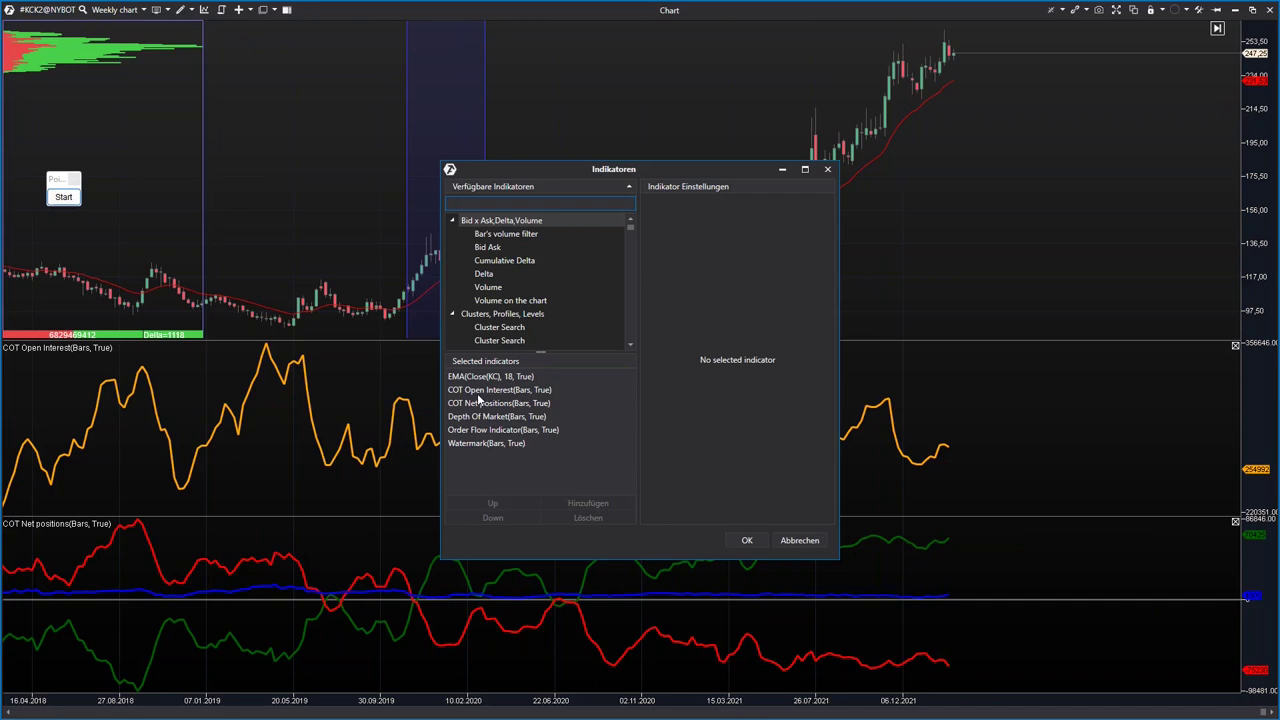
scroll(502, 305, "down", 2)
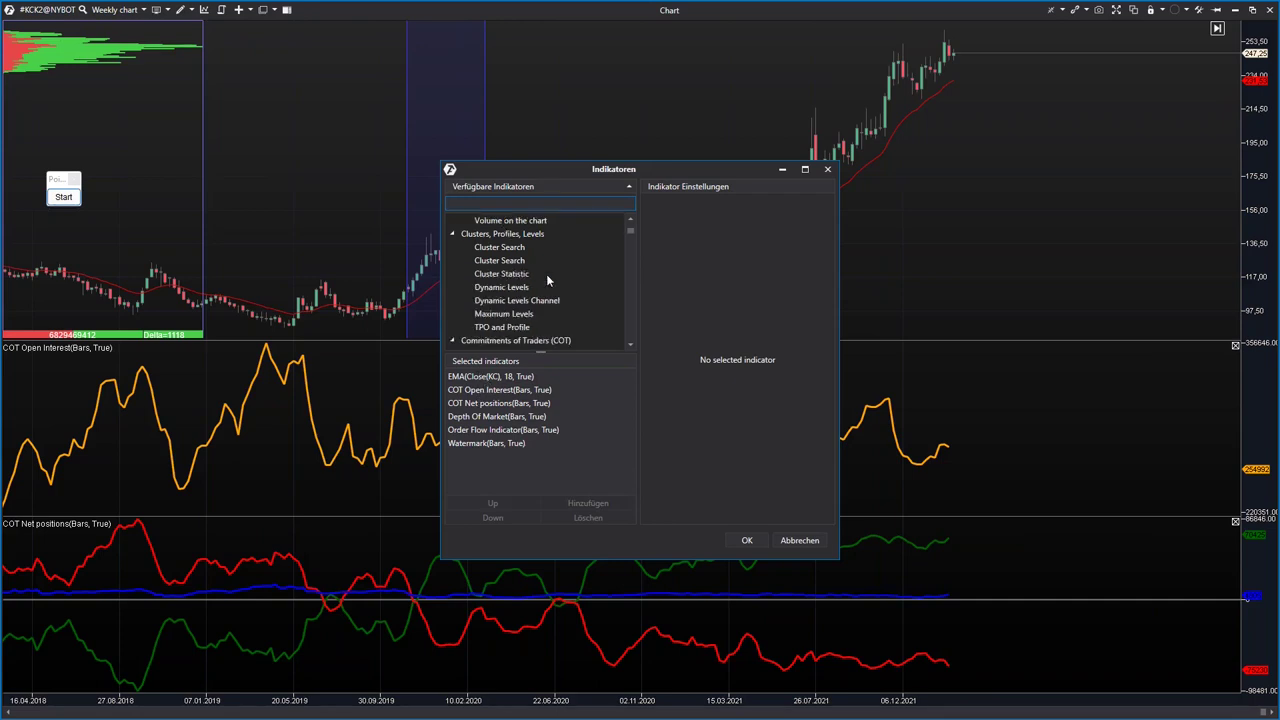
type("coit")
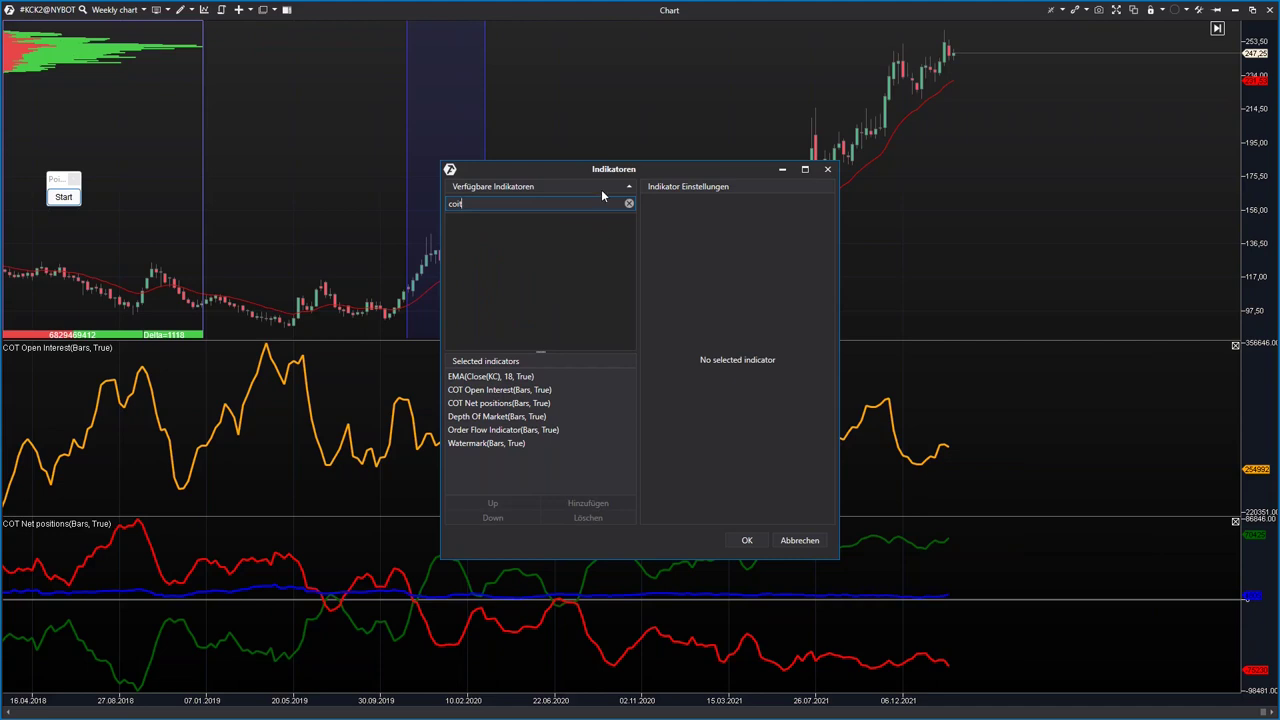
key("BackSpace")
key("BackSpace")
type("t")
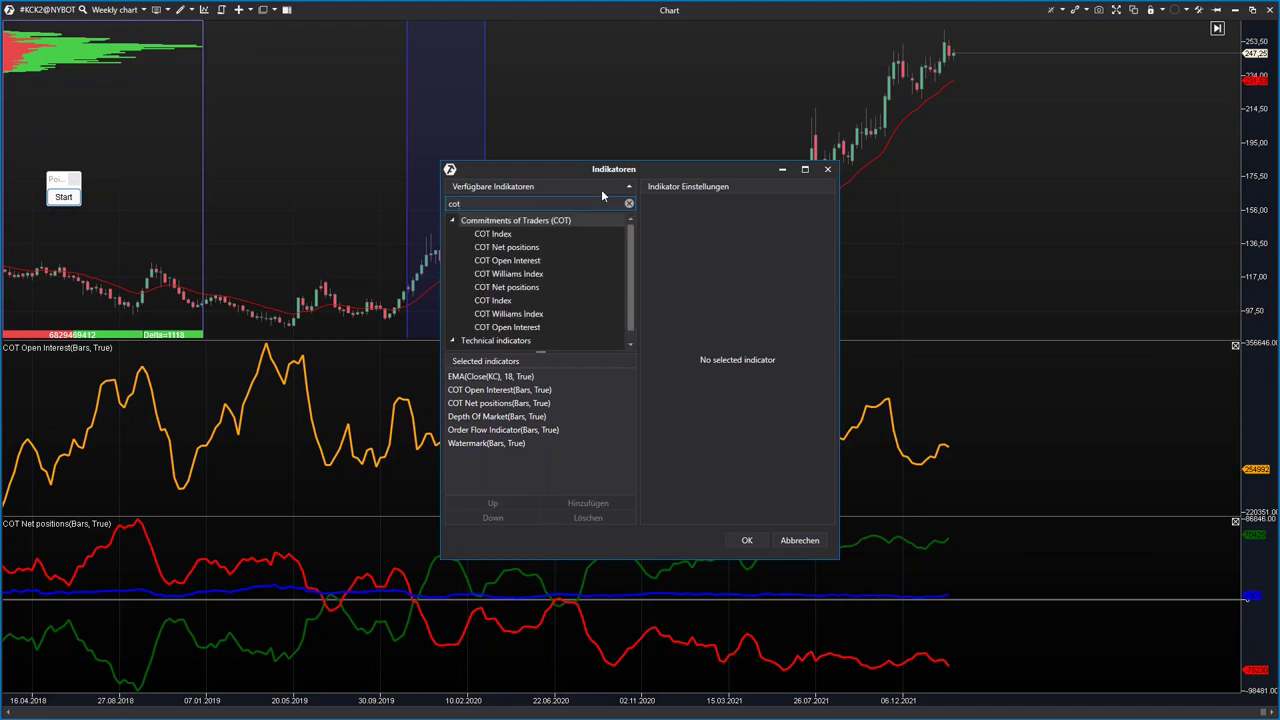
double_click(517, 234)
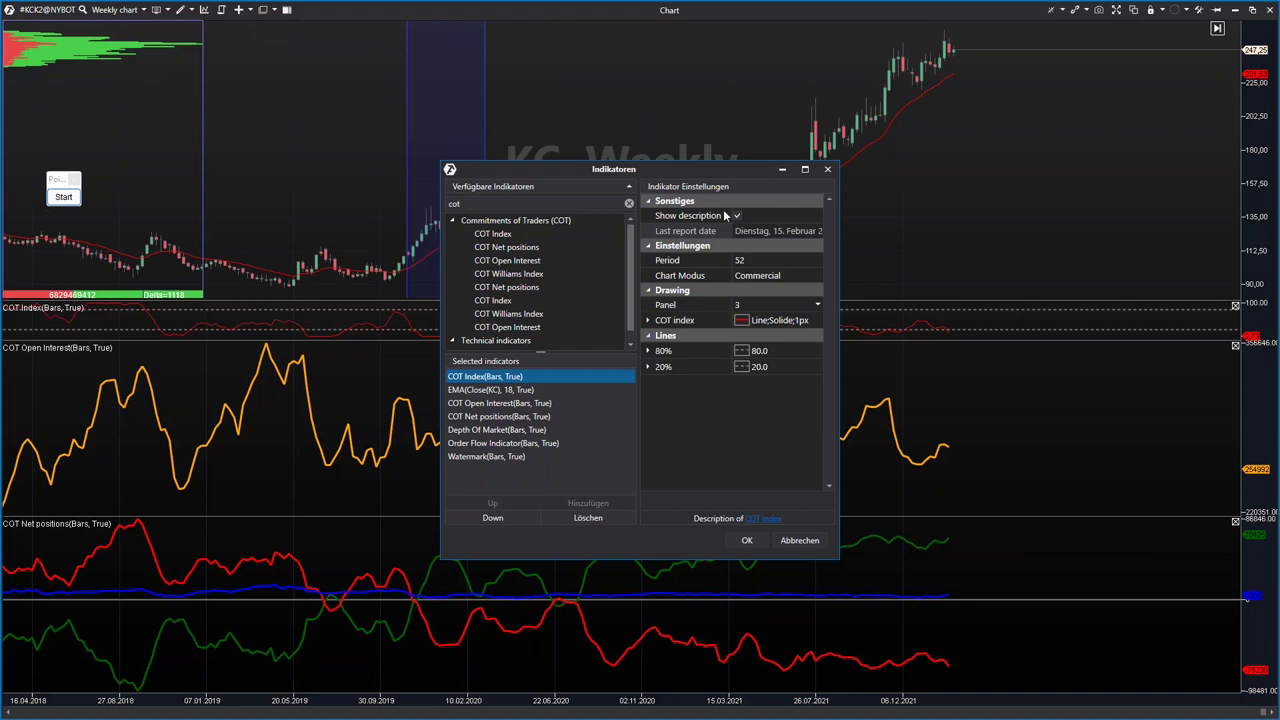
left_click(829, 172)
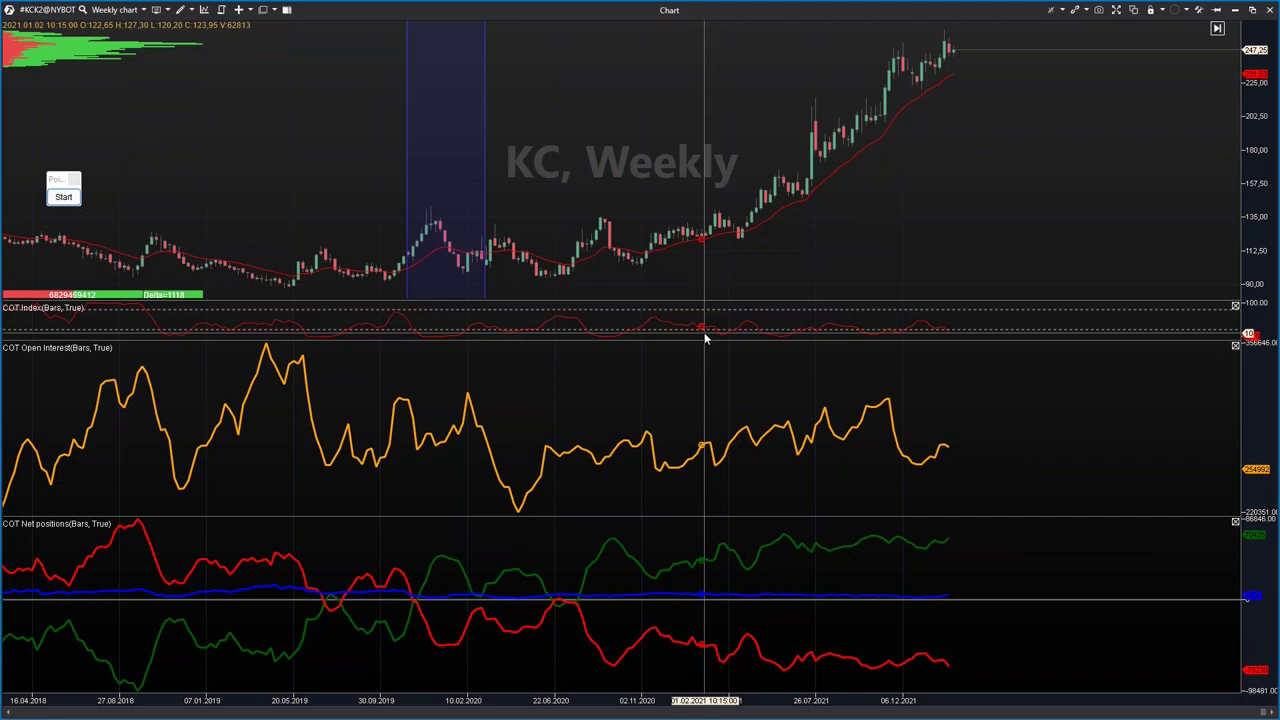
- Review the COT Index settings and its available chart modes, keeping Commercial, and close the indicator dialog
left_click(205, 12)
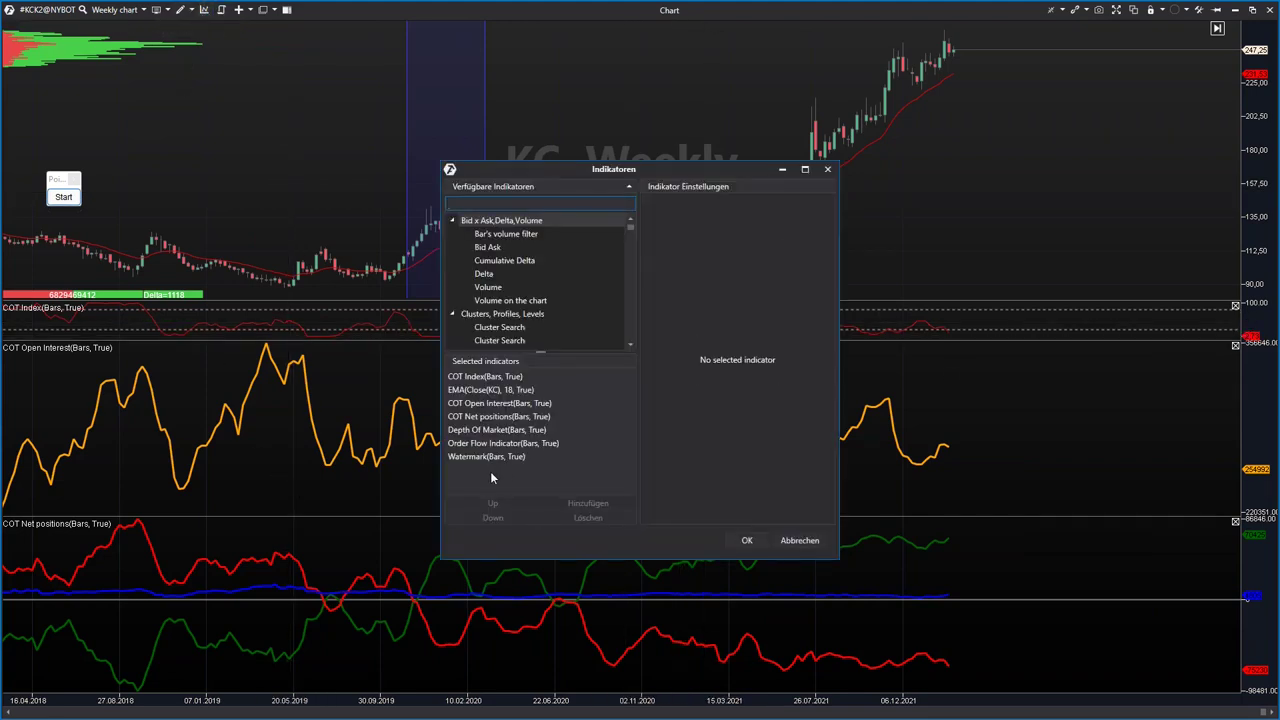
left_click(464, 378)
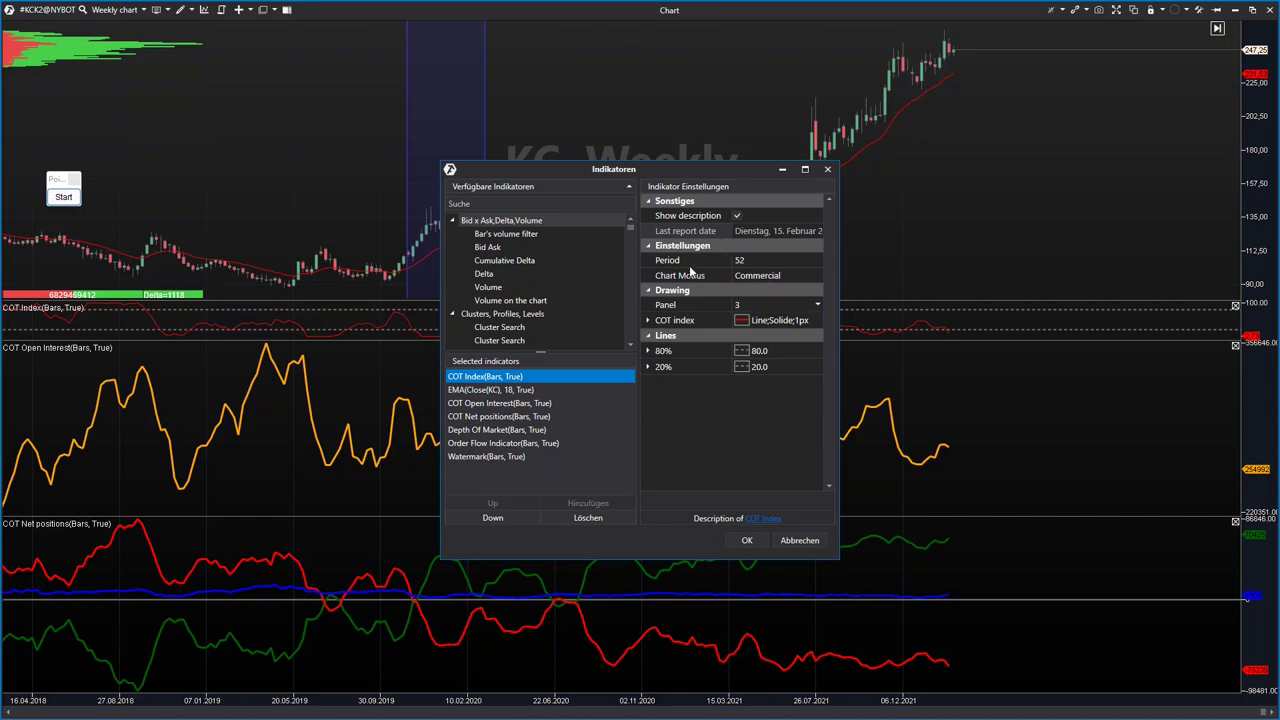
left_click(782, 275)
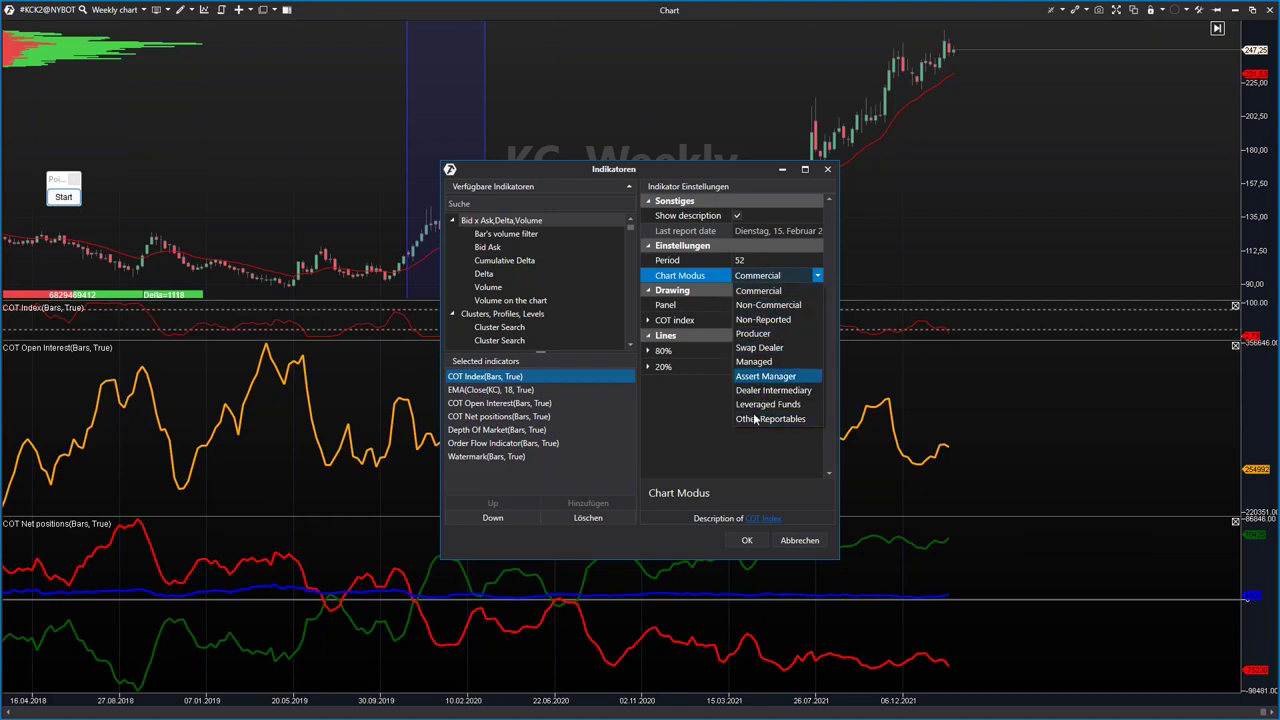
left_click(769, 278)
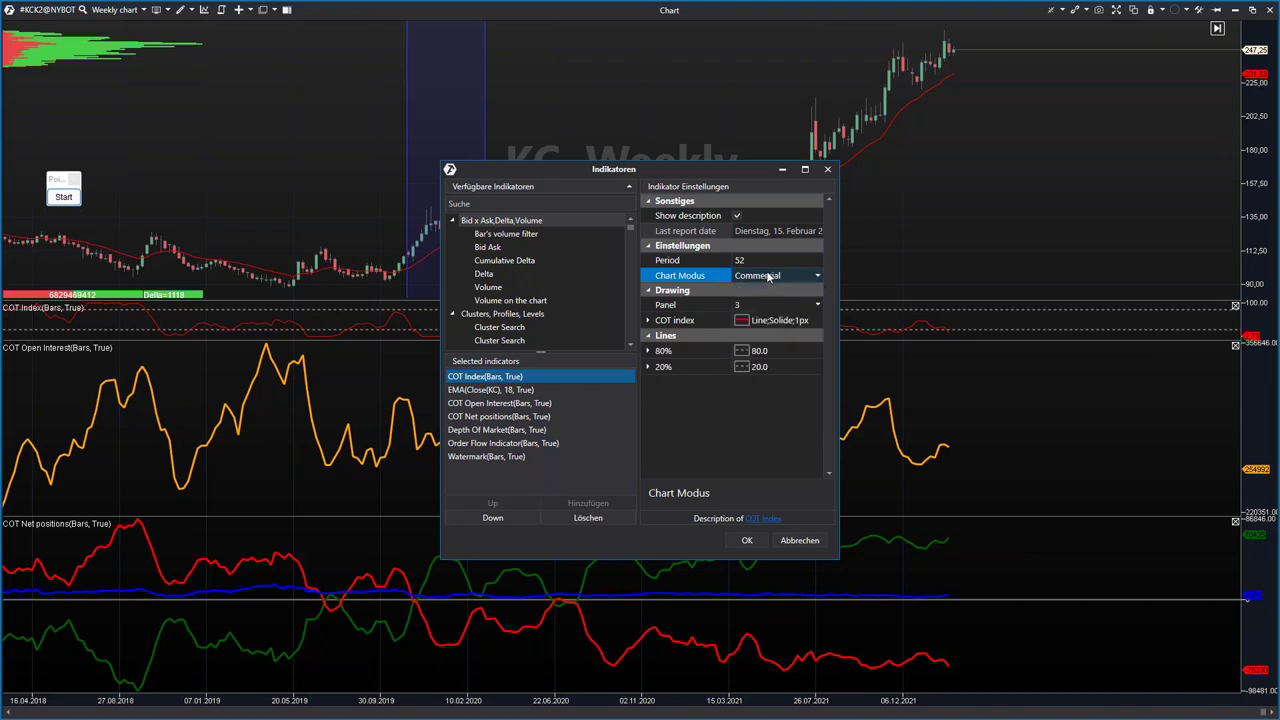
left_click(827, 174)
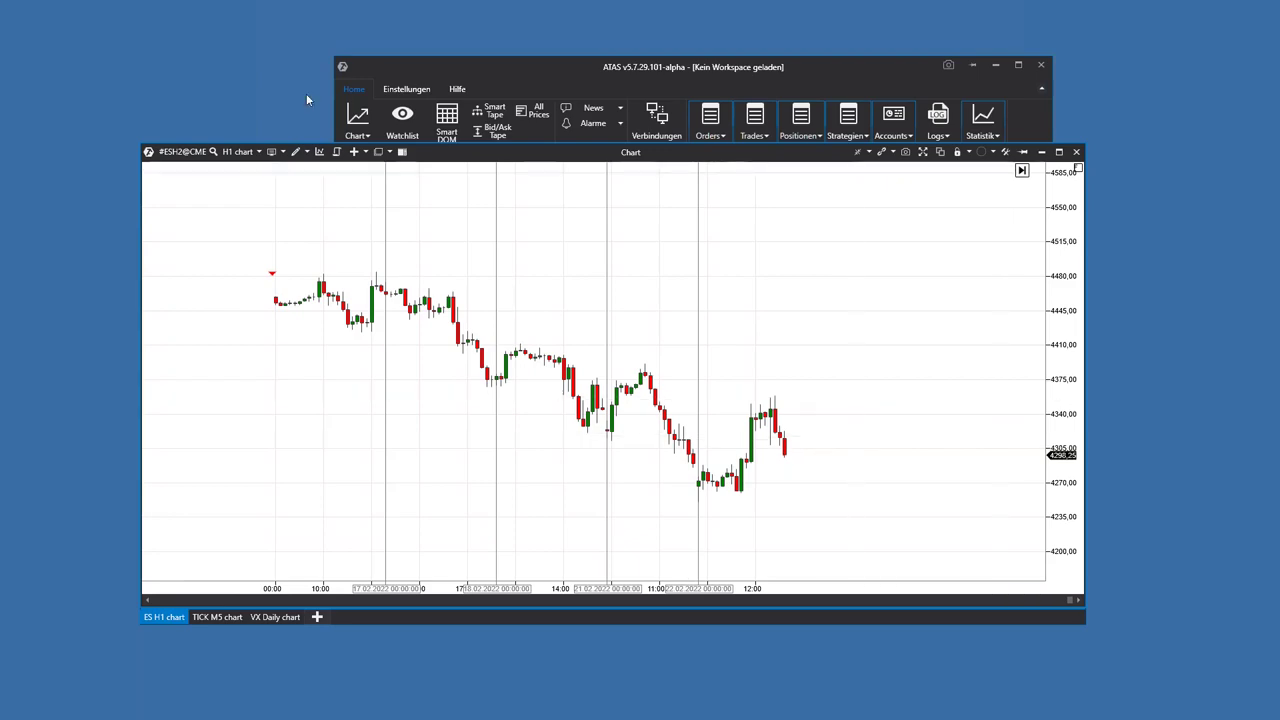
- Move the ES H1 chart window upward and show the chart commands that include the data export
left_click_drag(566, 152, 590, 162)
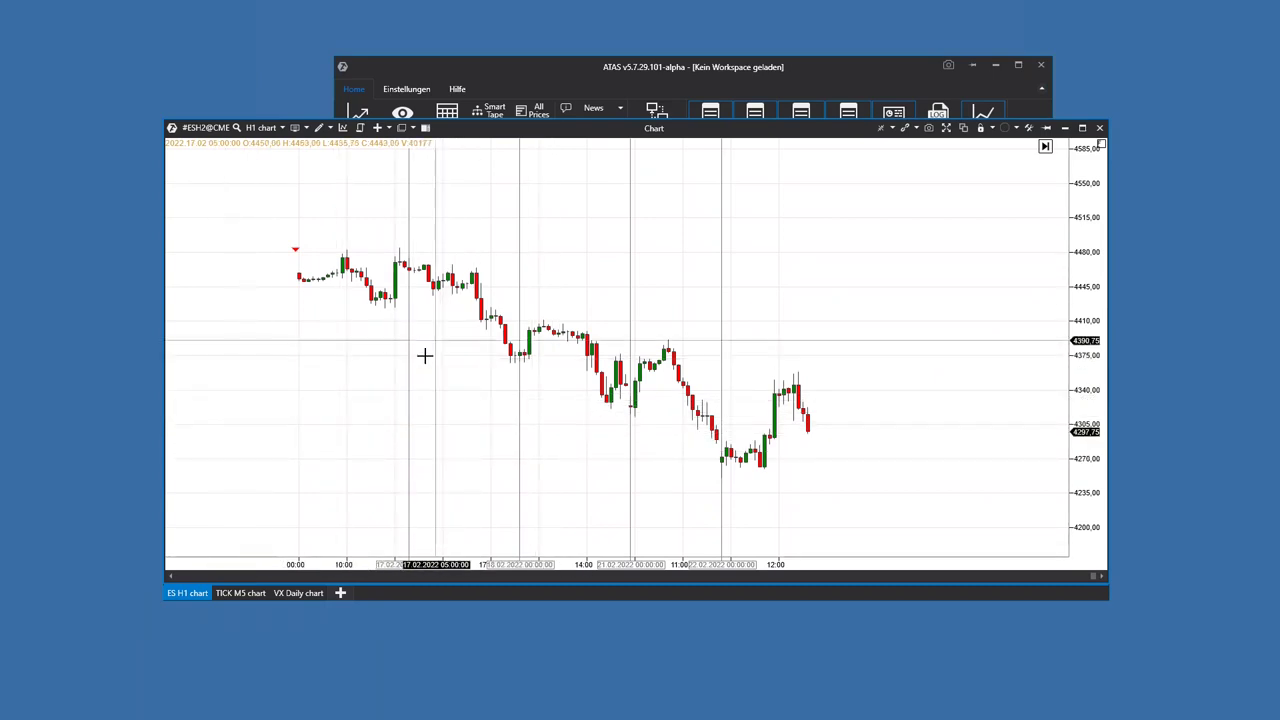
scroll(520, 392, "down", 3)
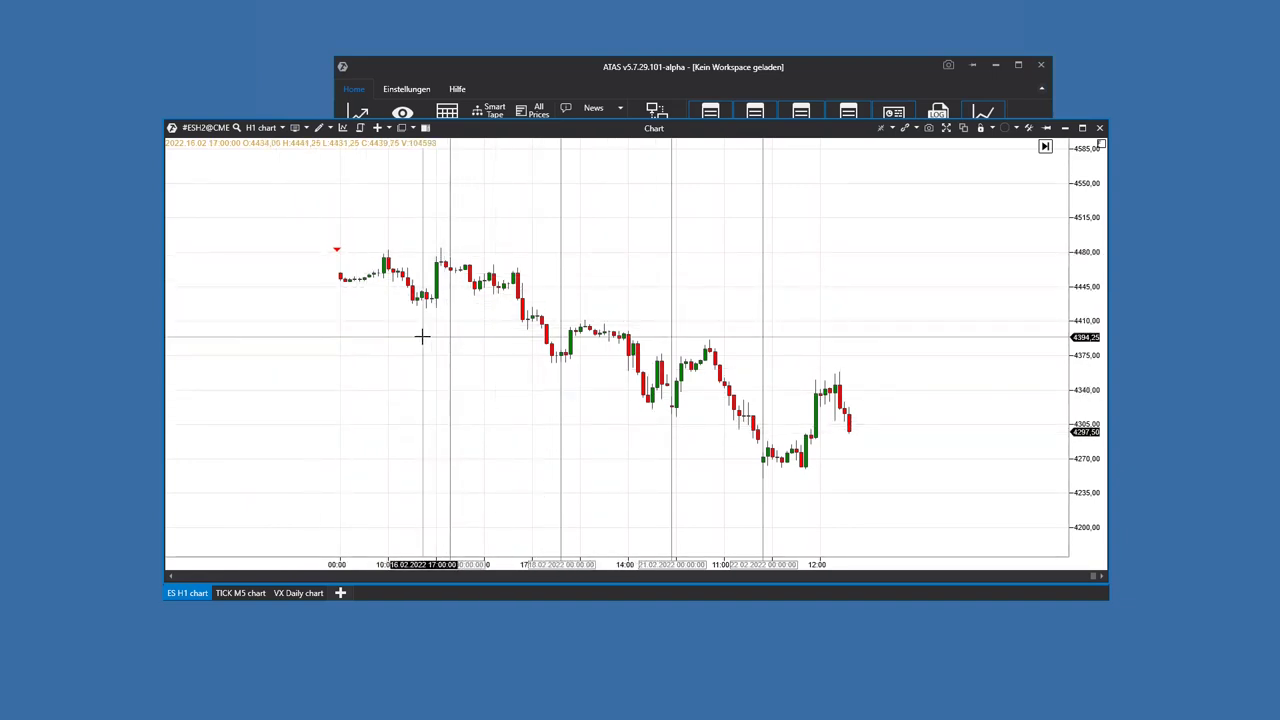
right_click(608, 258)
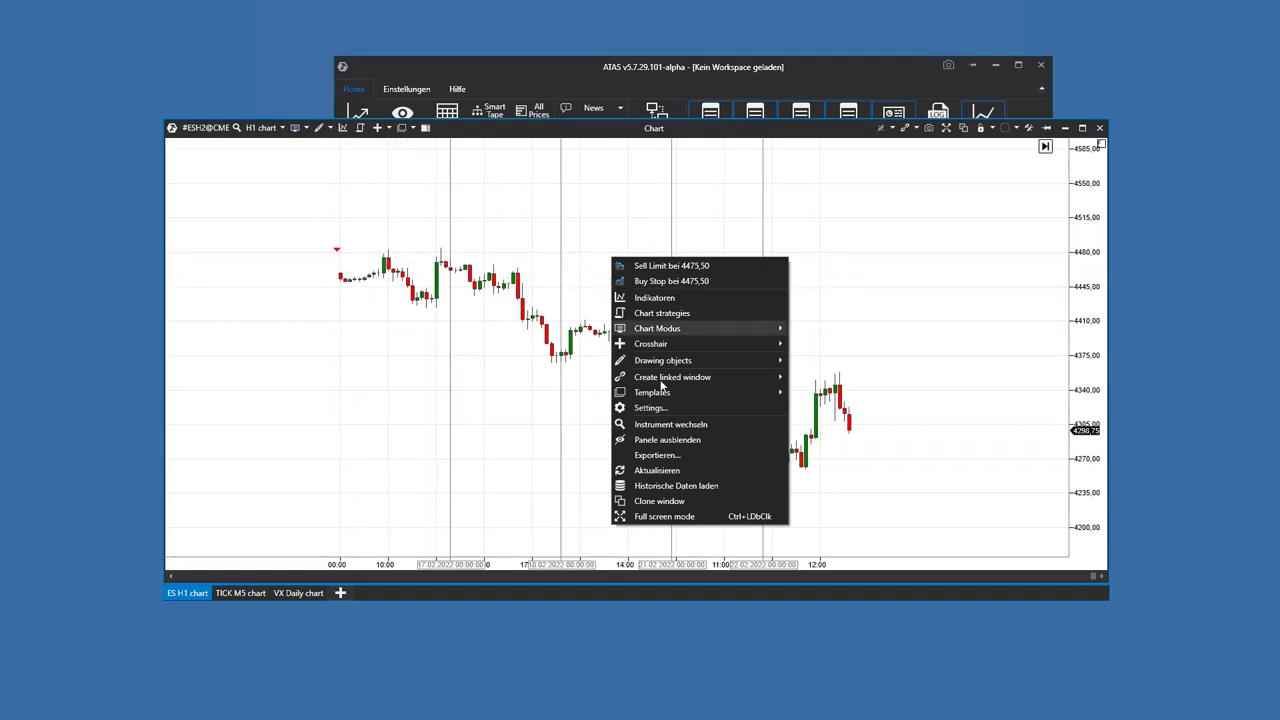
left_click(449, 403)
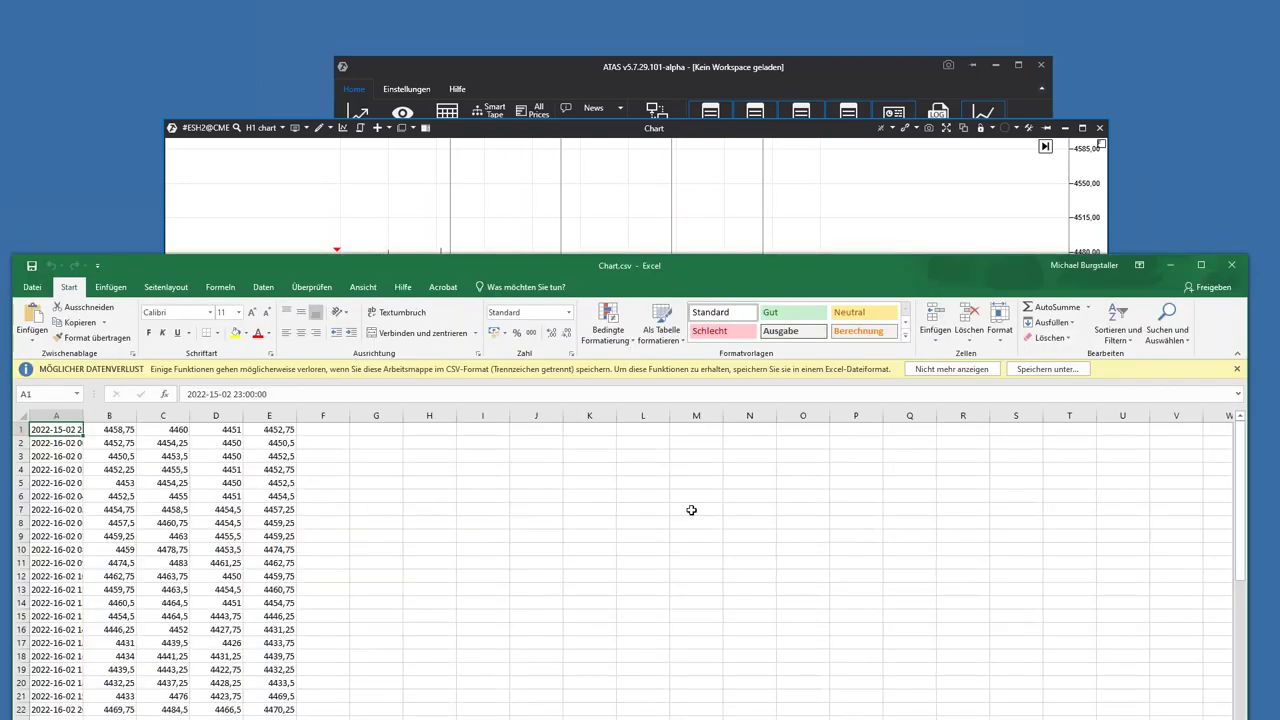
- Move the Excel window containing Chart.csv upward and maximize it
left_click_drag(774, 271, 749, 90)
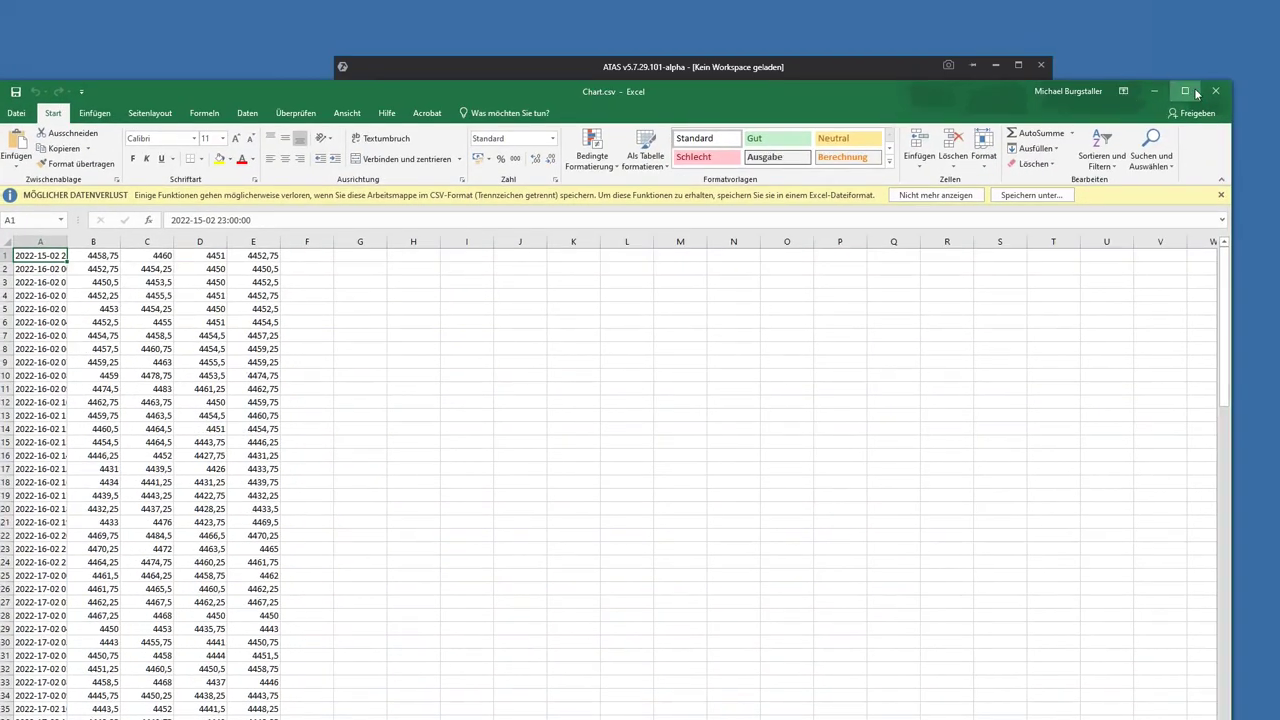
left_click(1188, 90)
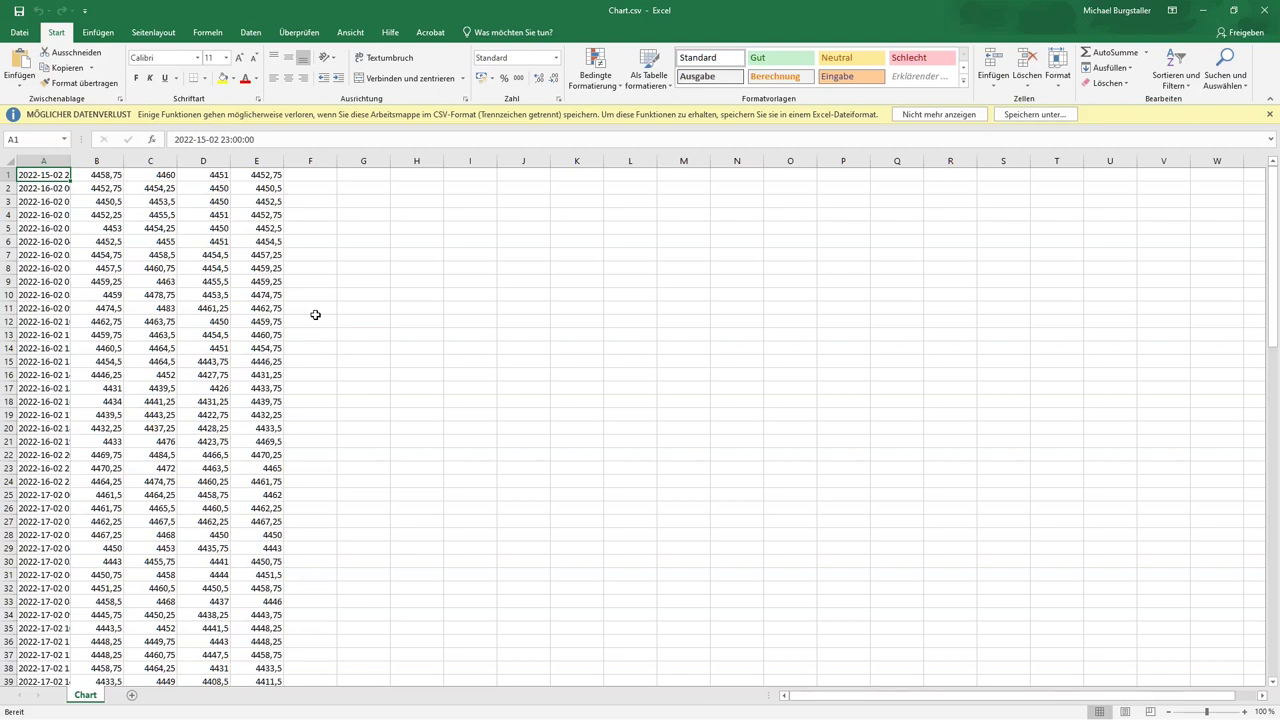
- Minimize Excel to return to ATAS, show the ES H1 chart's export command and close the chart window
left_click(1202, 10)
right_click(451, 384)
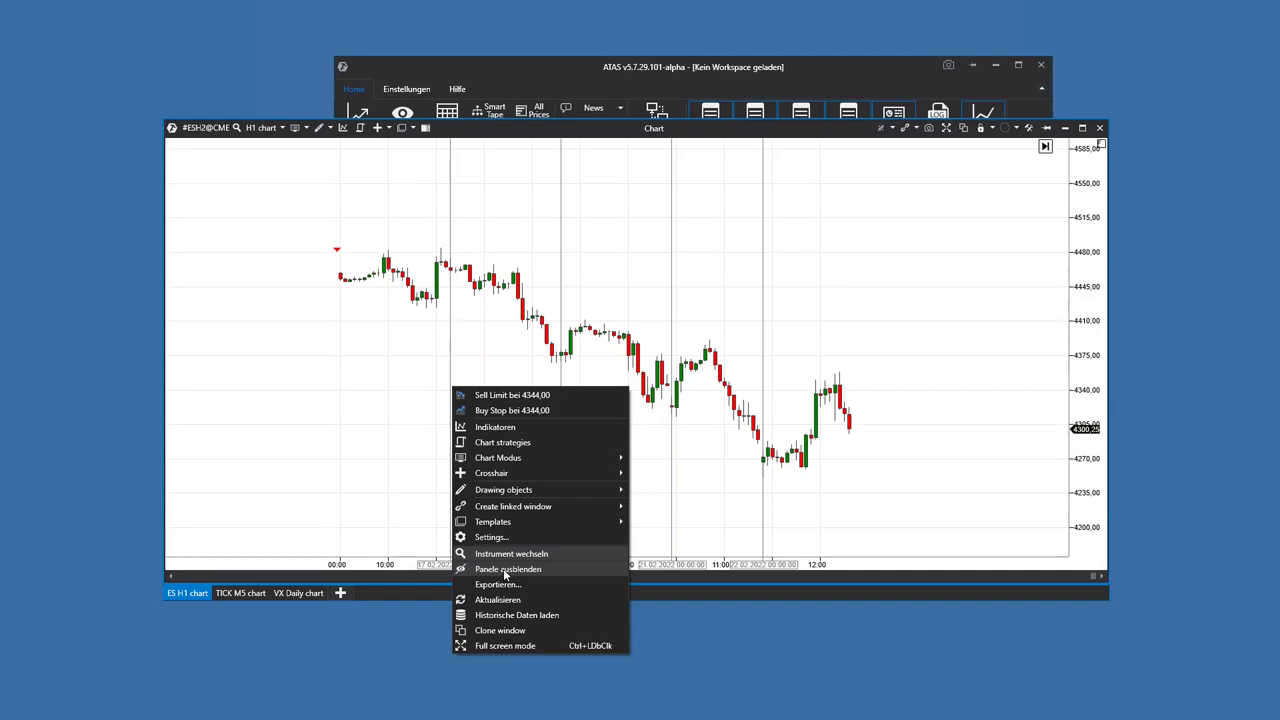
left_click(414, 503)
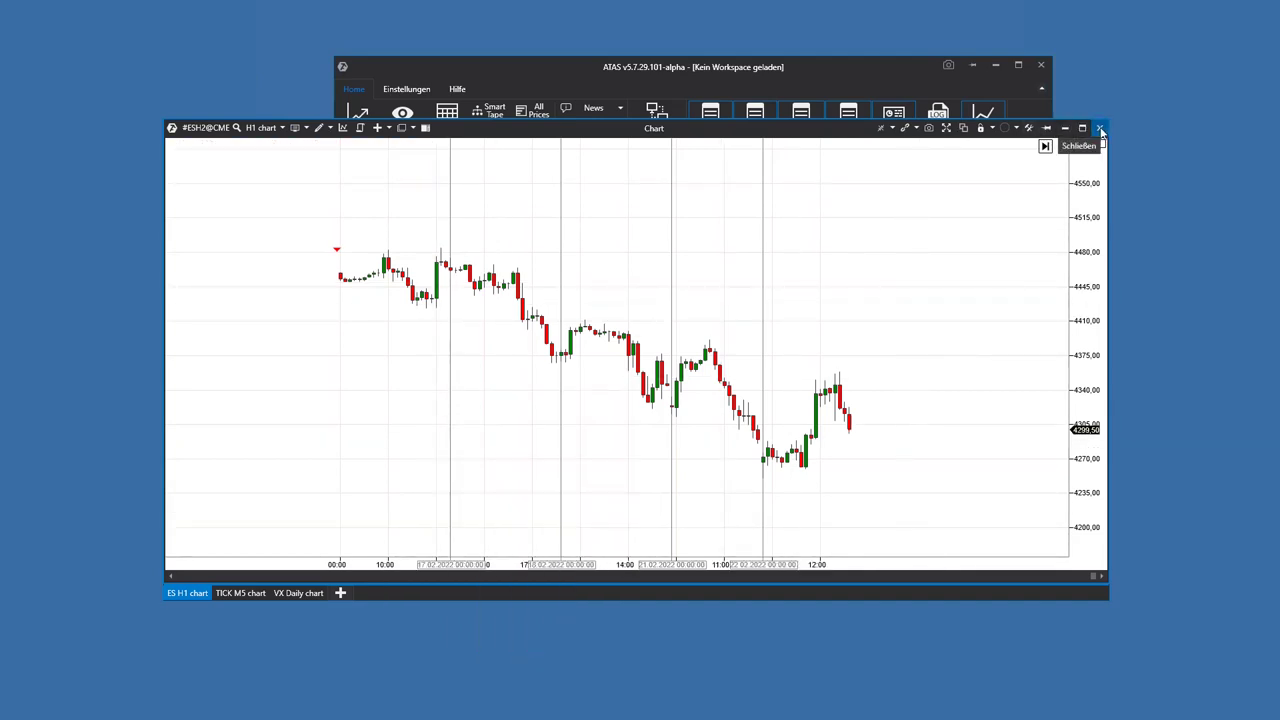
left_click(1099, 128)
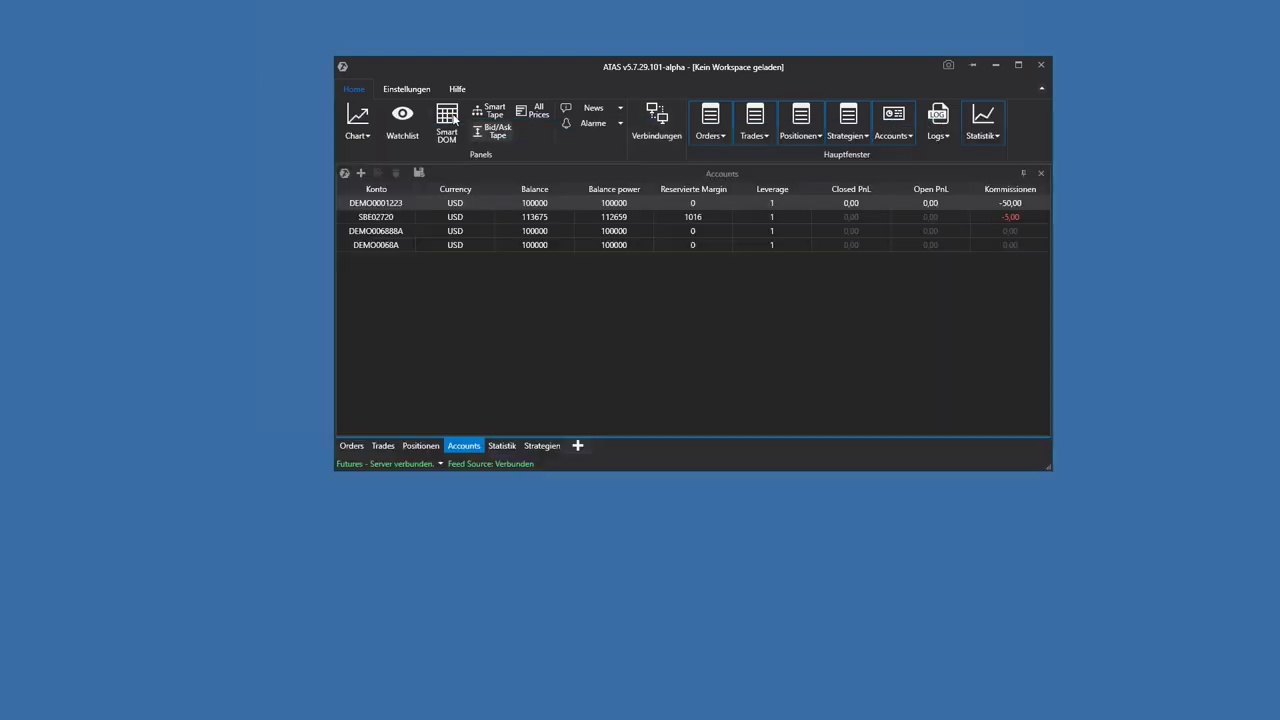
left_click(1099, 128)
- Open a Watchlist with the favourite instruments and enlarge its window so that all listed instruments fit
left_click(402, 118)
left_click(555, 125)
left_click(765, 444)
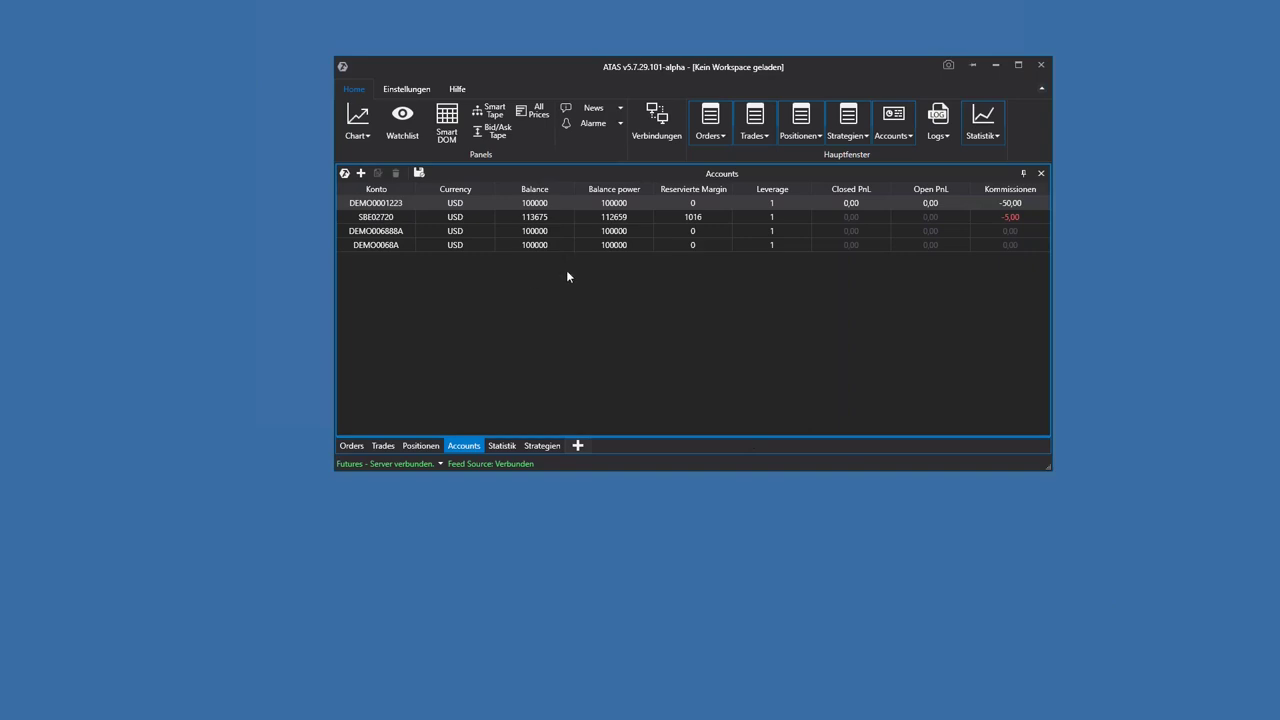
left_click_drag(599, 103, 350, 81)
left_click_drag(681, 407, 962, 500)
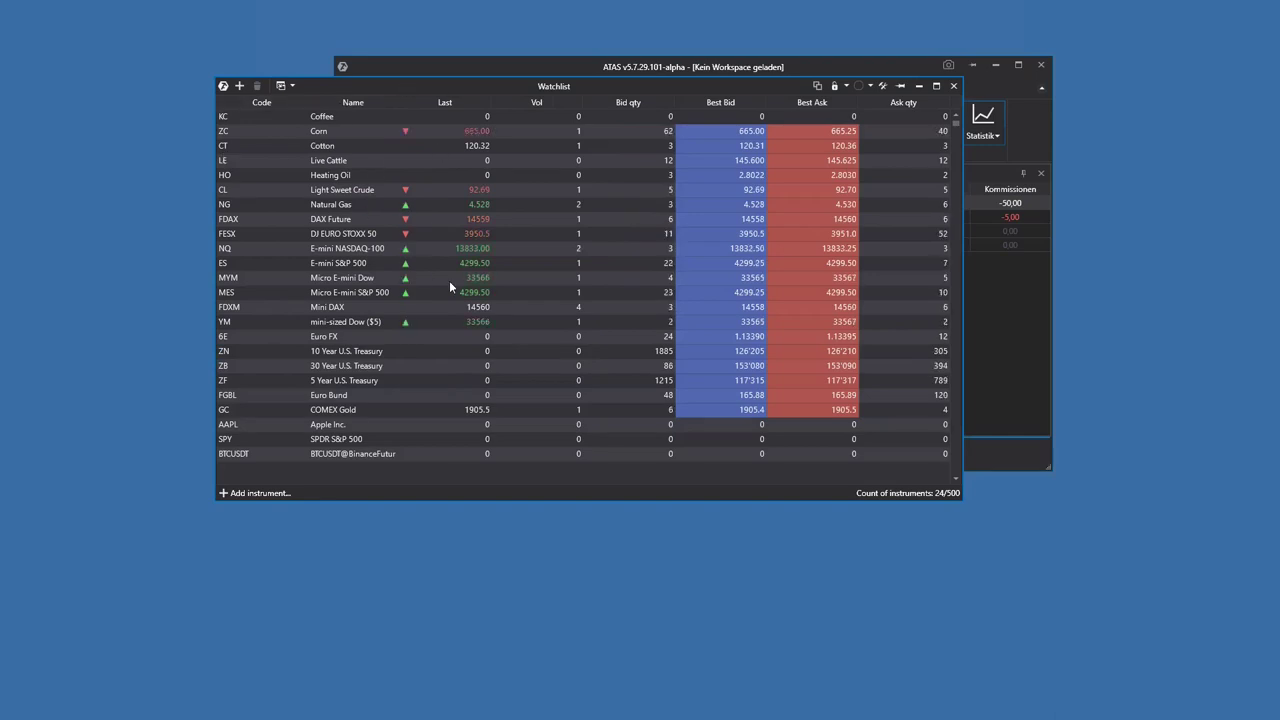
- Review the Watchlist's instruments and the columns offered in its column editor, and close the Watchlist
scroll(449, 280, "down", 3)
scroll(444, 290, "up", 3)
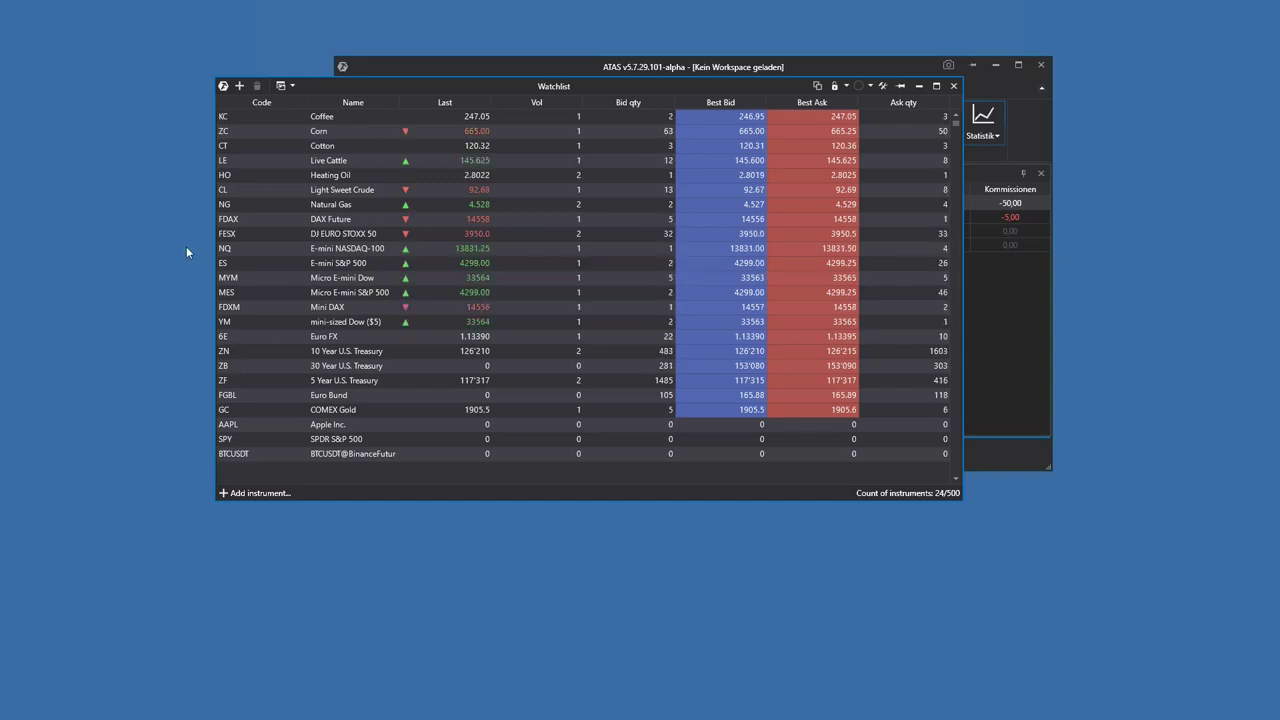
right_click(365, 98)
left_click(414, 114)
scroll(887, 386, "down", 2)
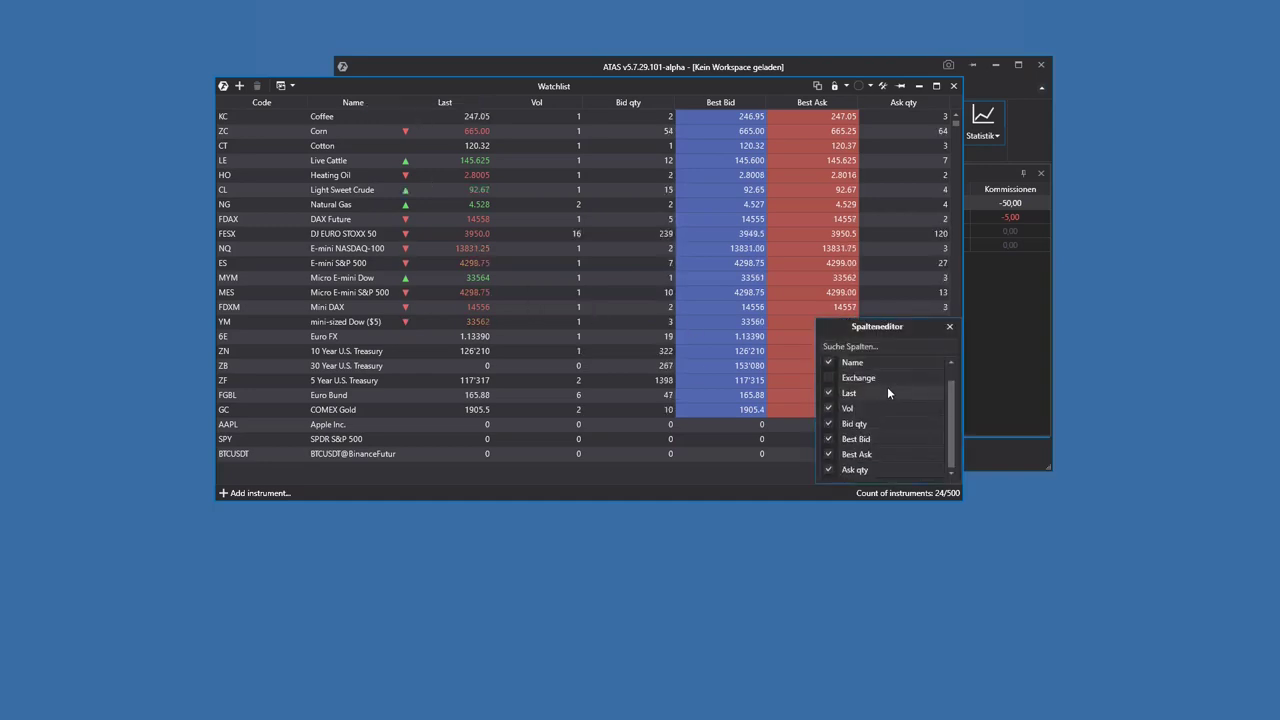
left_click(949, 326)
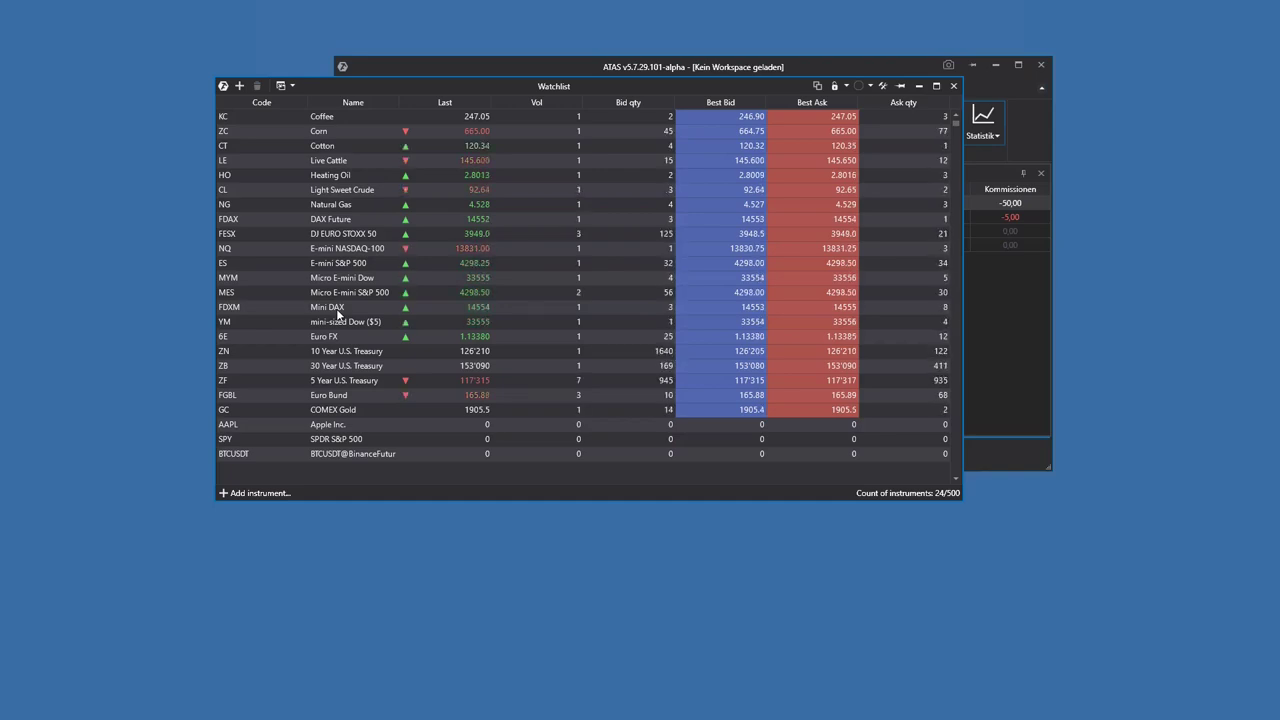
left_click_drag(648, 87, 679, 108)
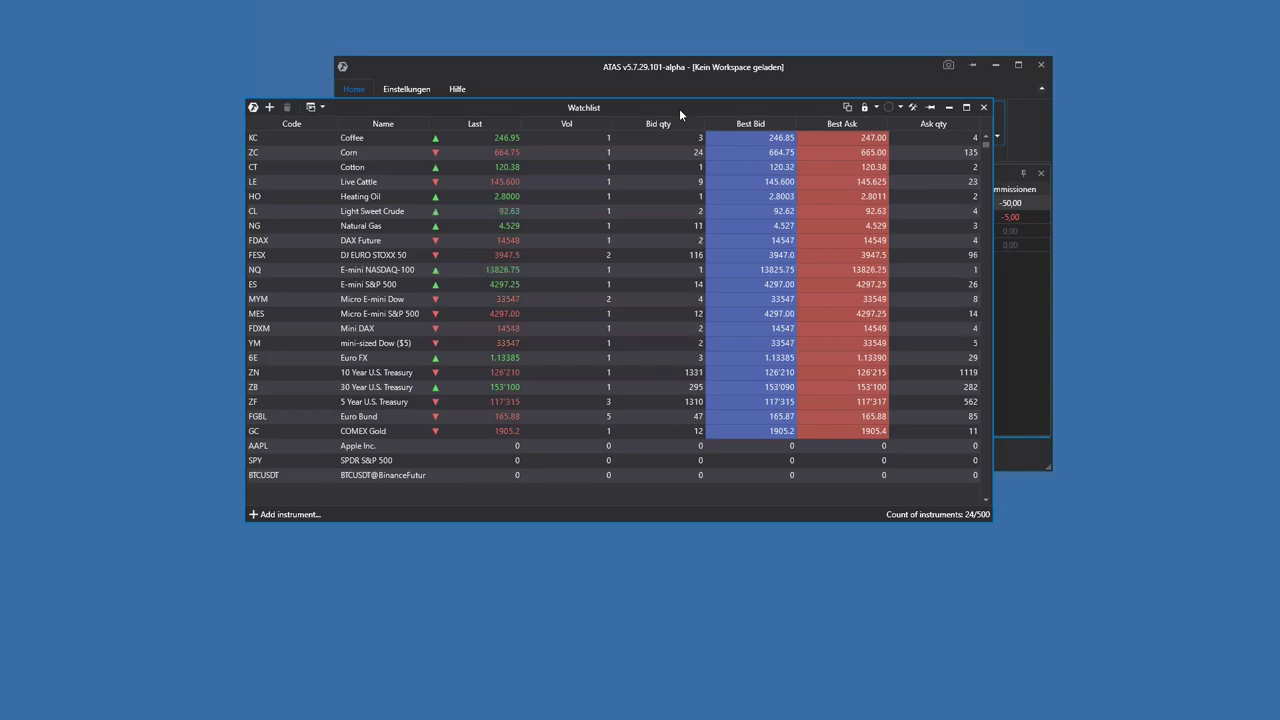
left_click(983, 107)
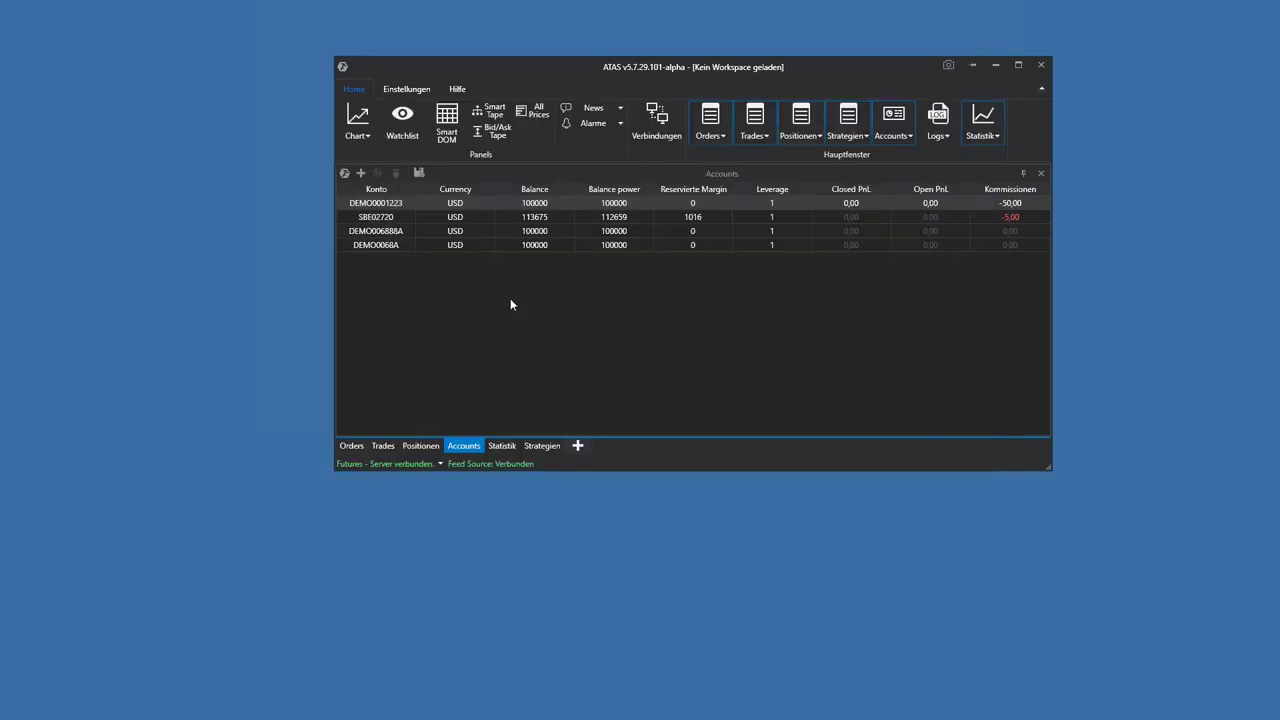
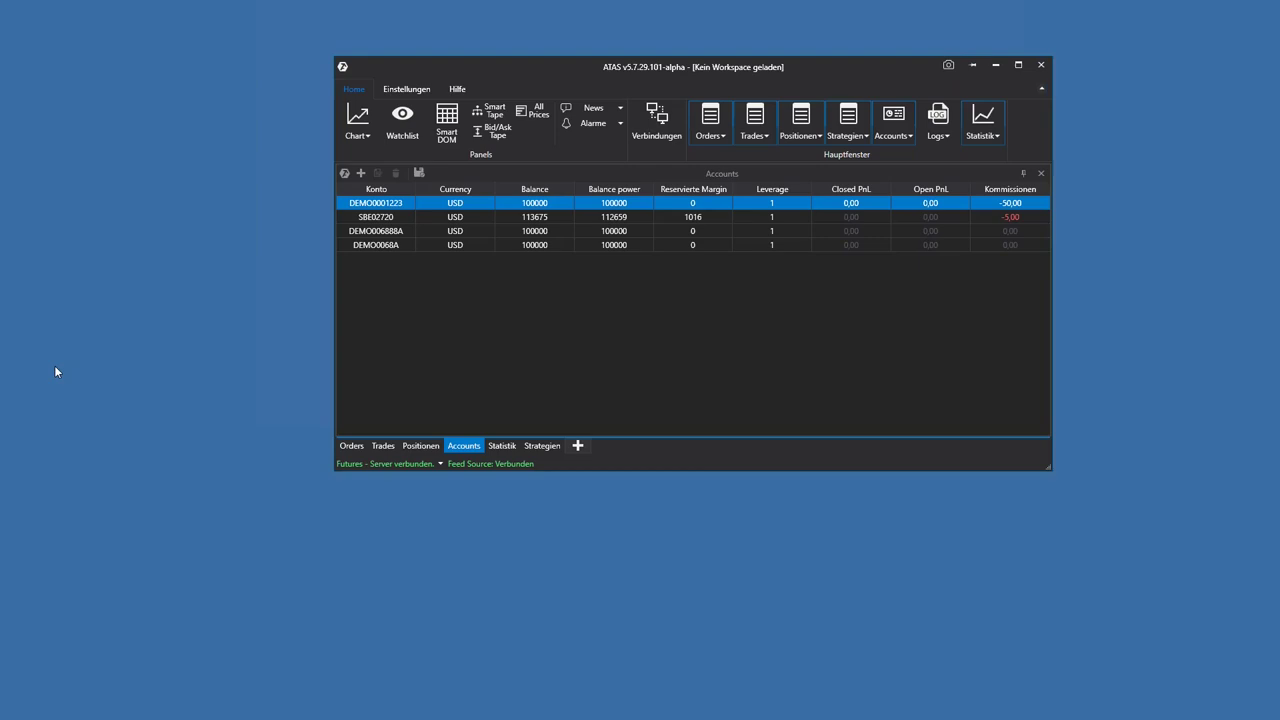
- Open a new M5 chart for #ESH2@CME and maximize its window
left_click(365, 135)
left_click(370, 163)
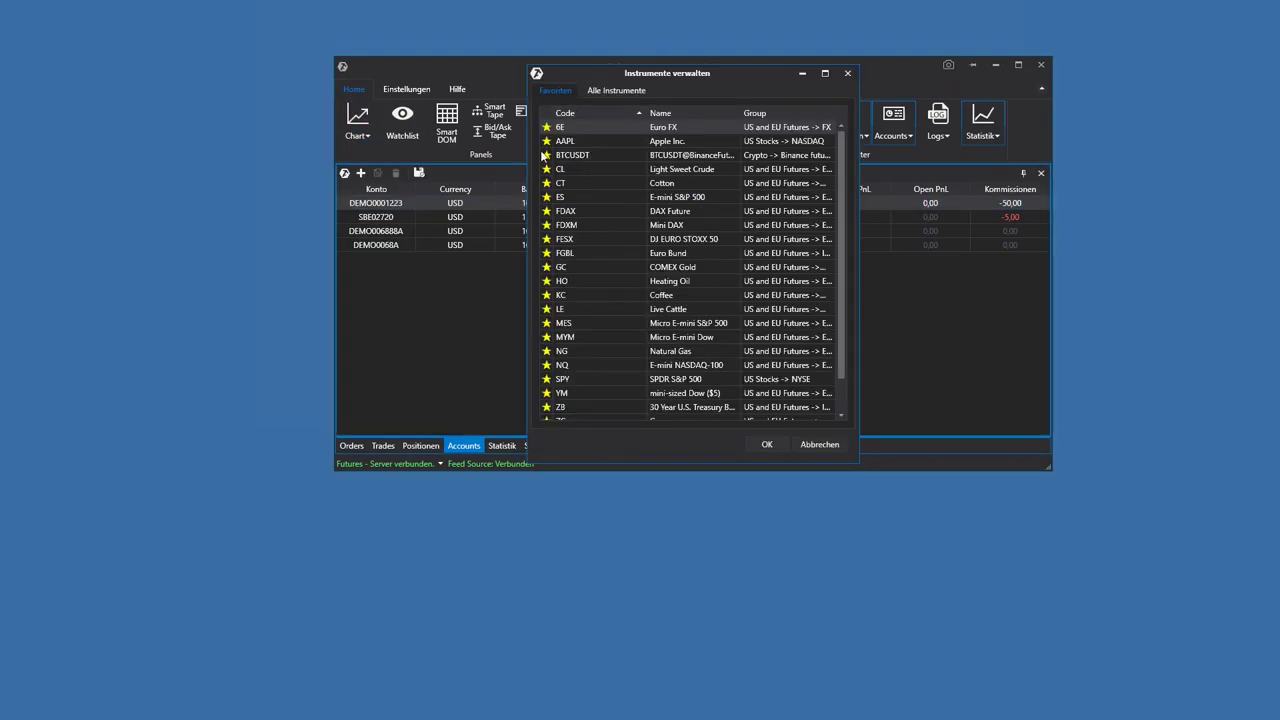
key("Escape")
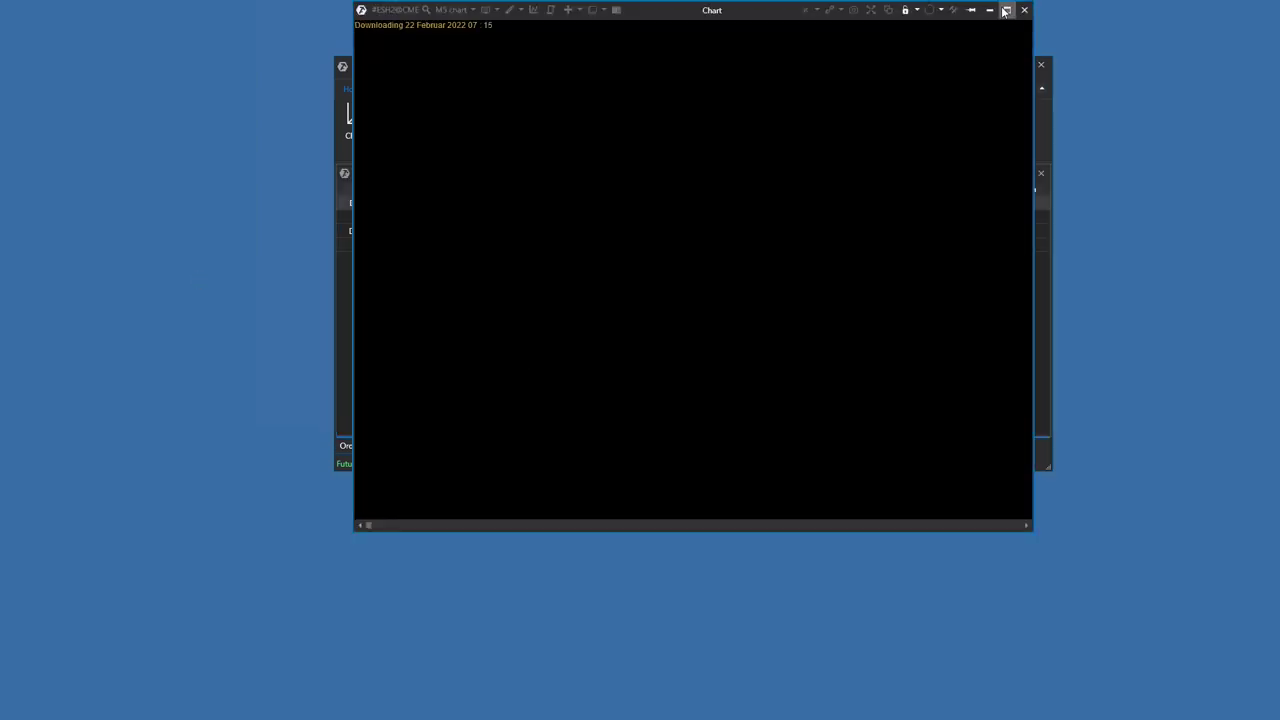
left_click(1007, 10)
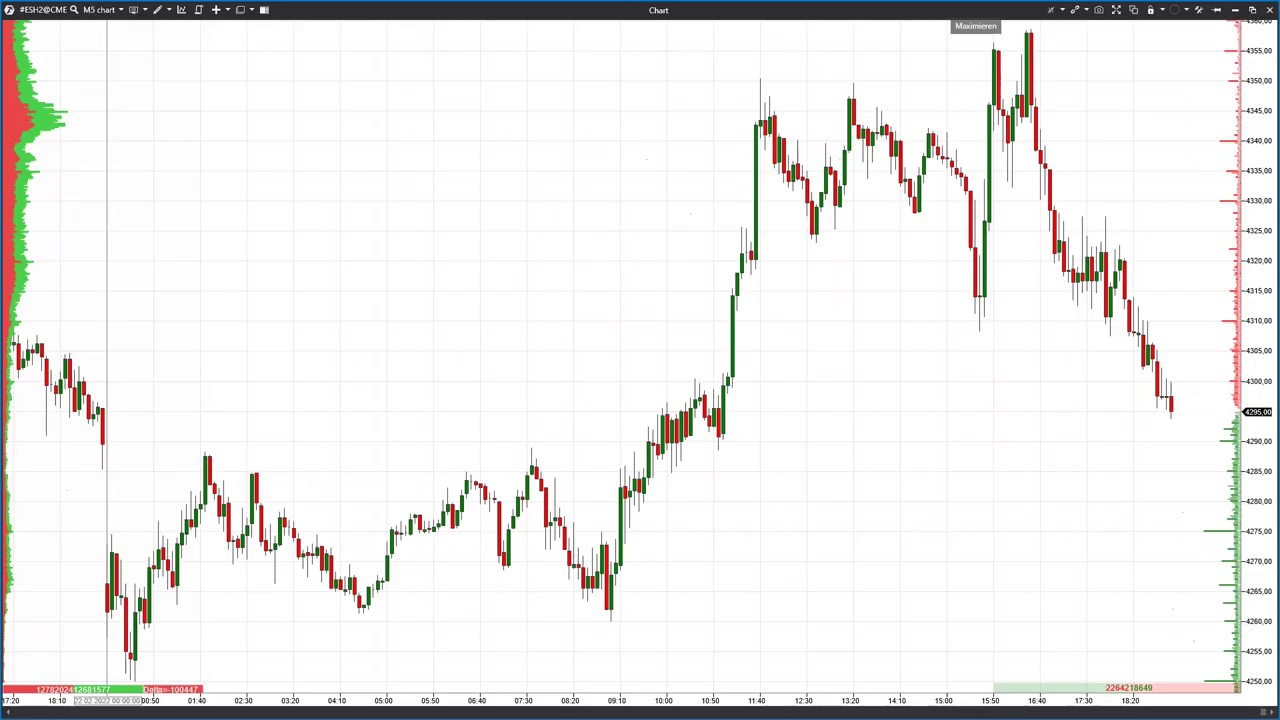
- Display the M5 chart's bars as clusters in the Bid x Ask Imbalance mode
left_click_drag(857, 702, 119, 678)
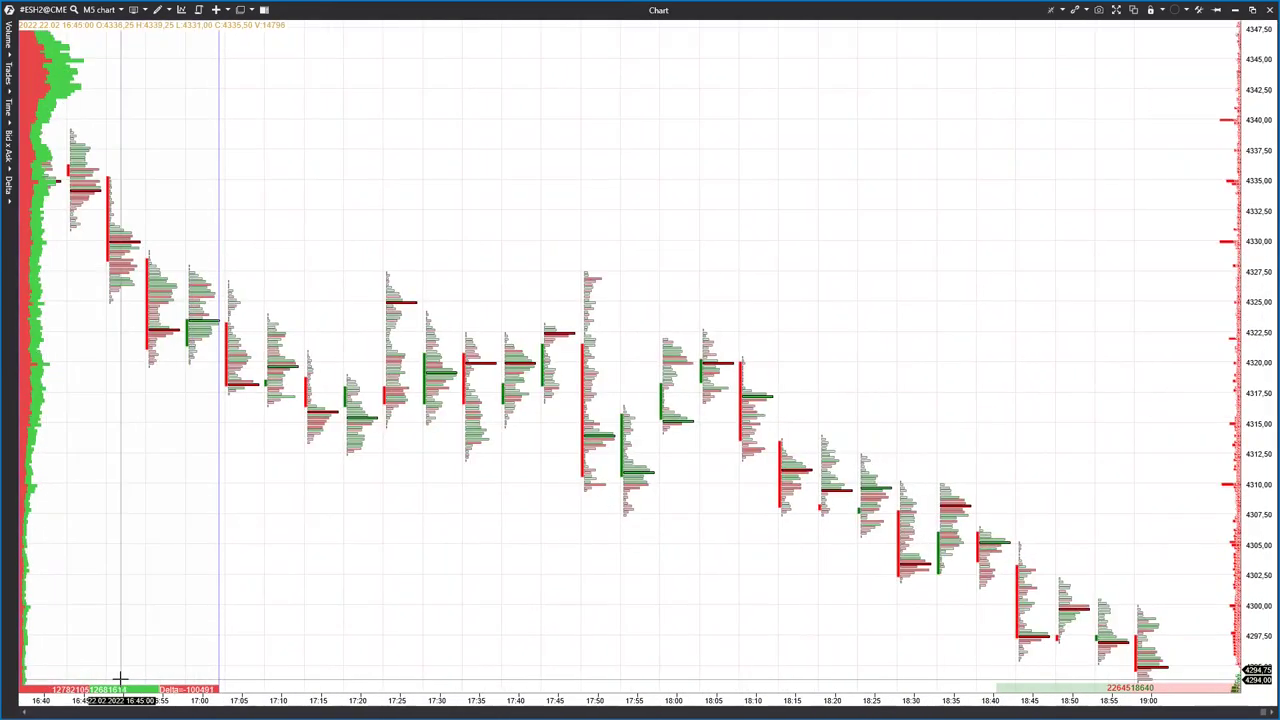
scroll(774, 323, "down", 5)
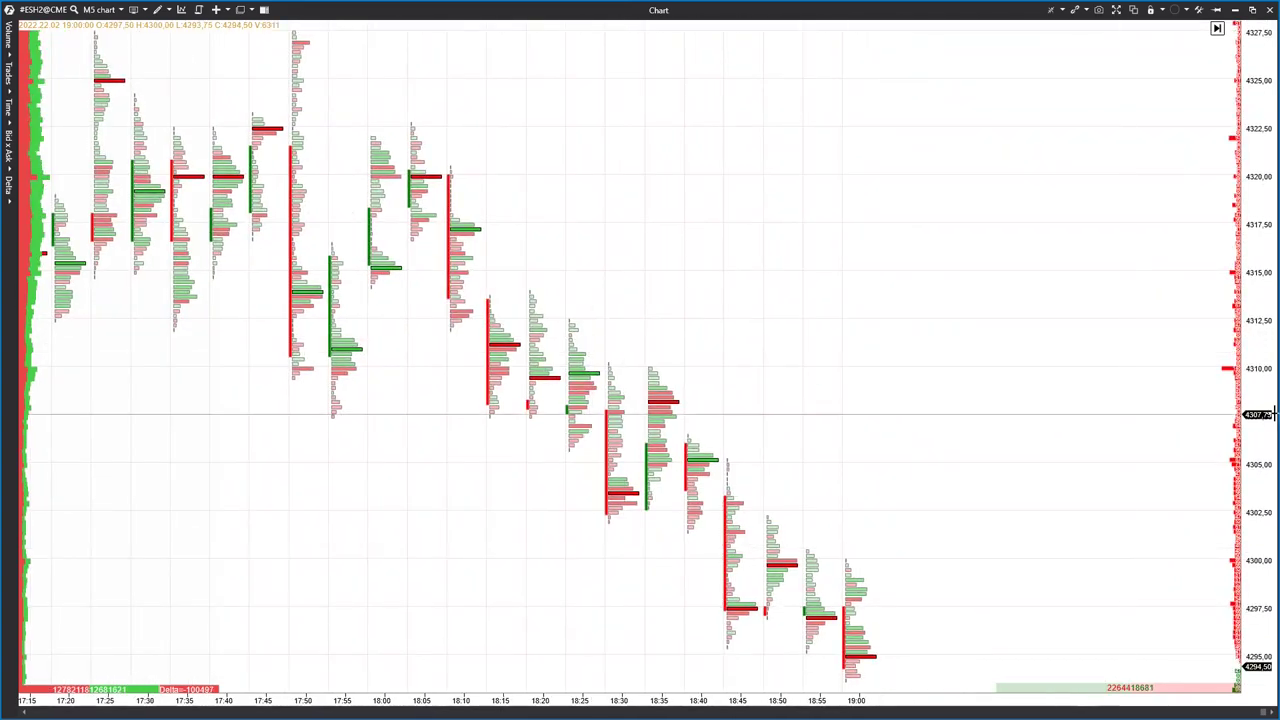
scroll(960, 531, "up", 2)
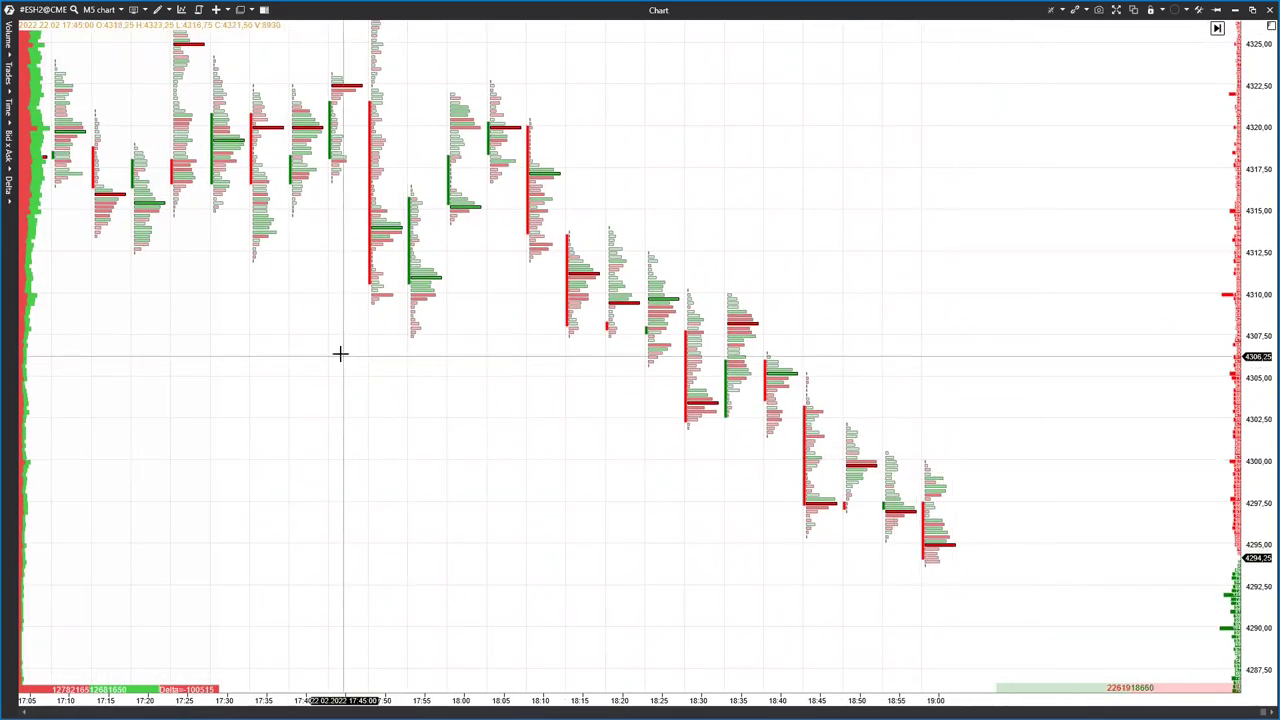
left_click(8, 140)
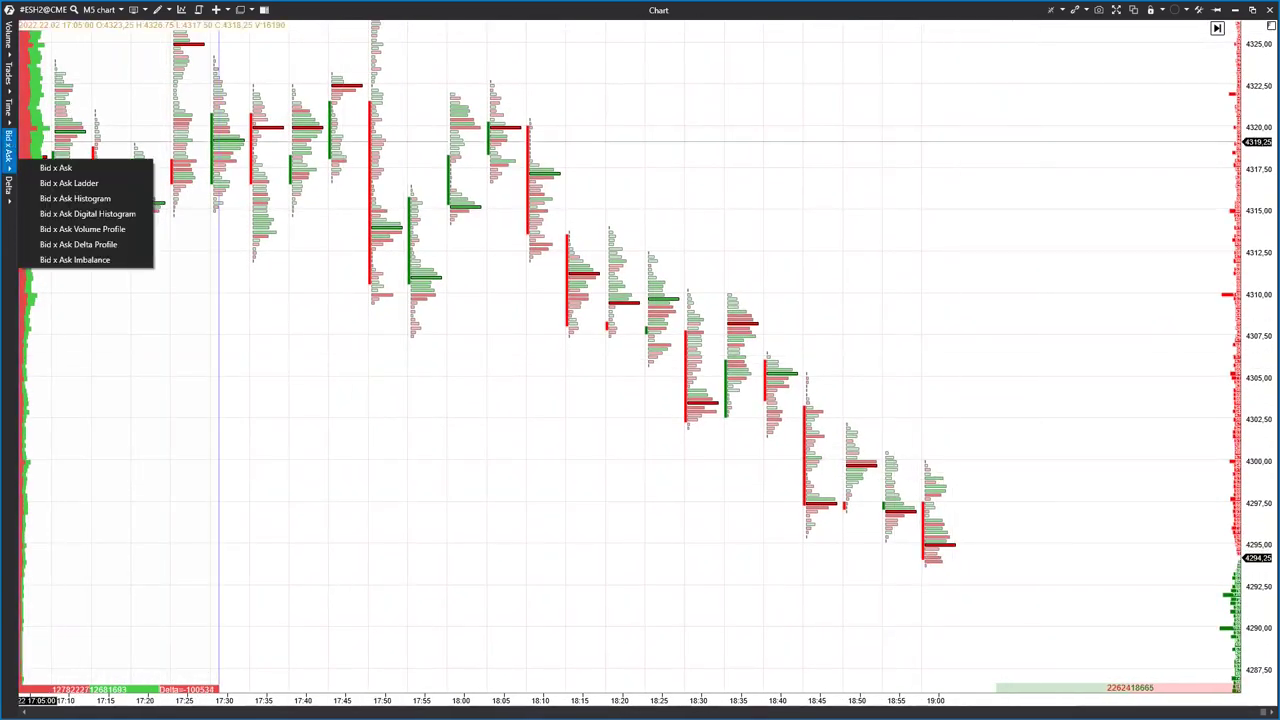
left_click(80, 261)
scroll(880, 309, "down", 3)
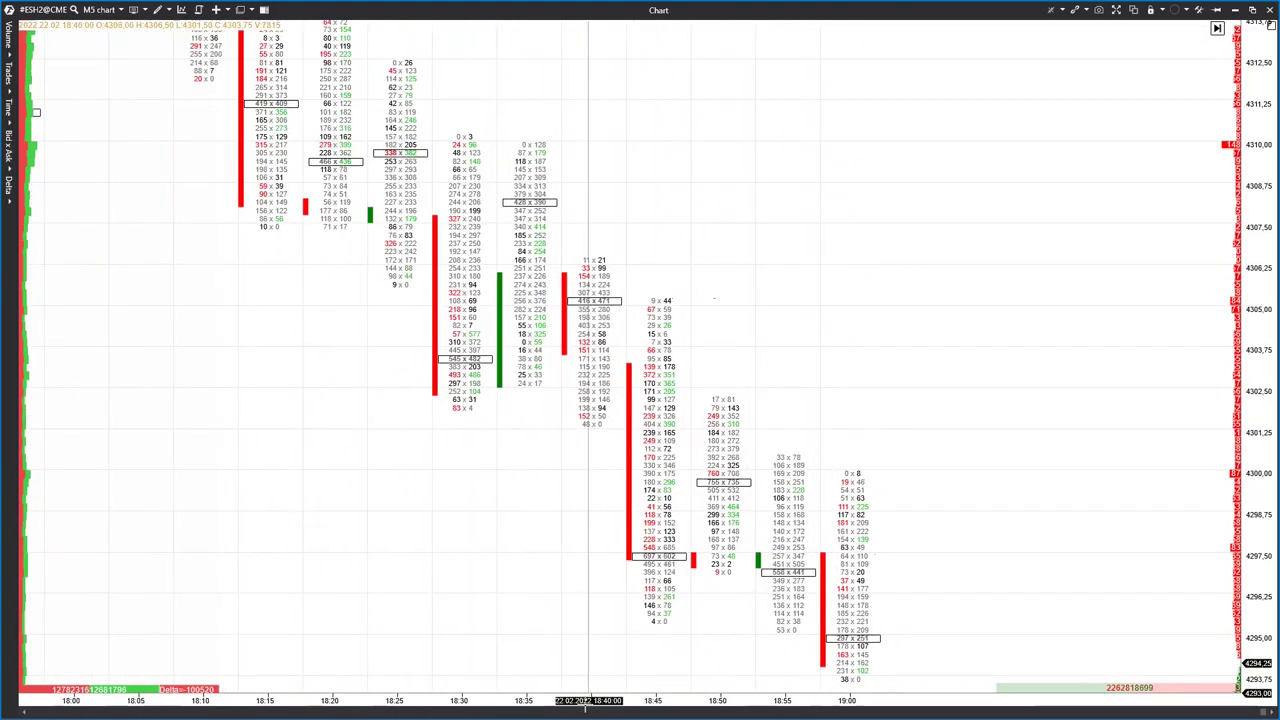
scroll(588, 700, "down", 1)
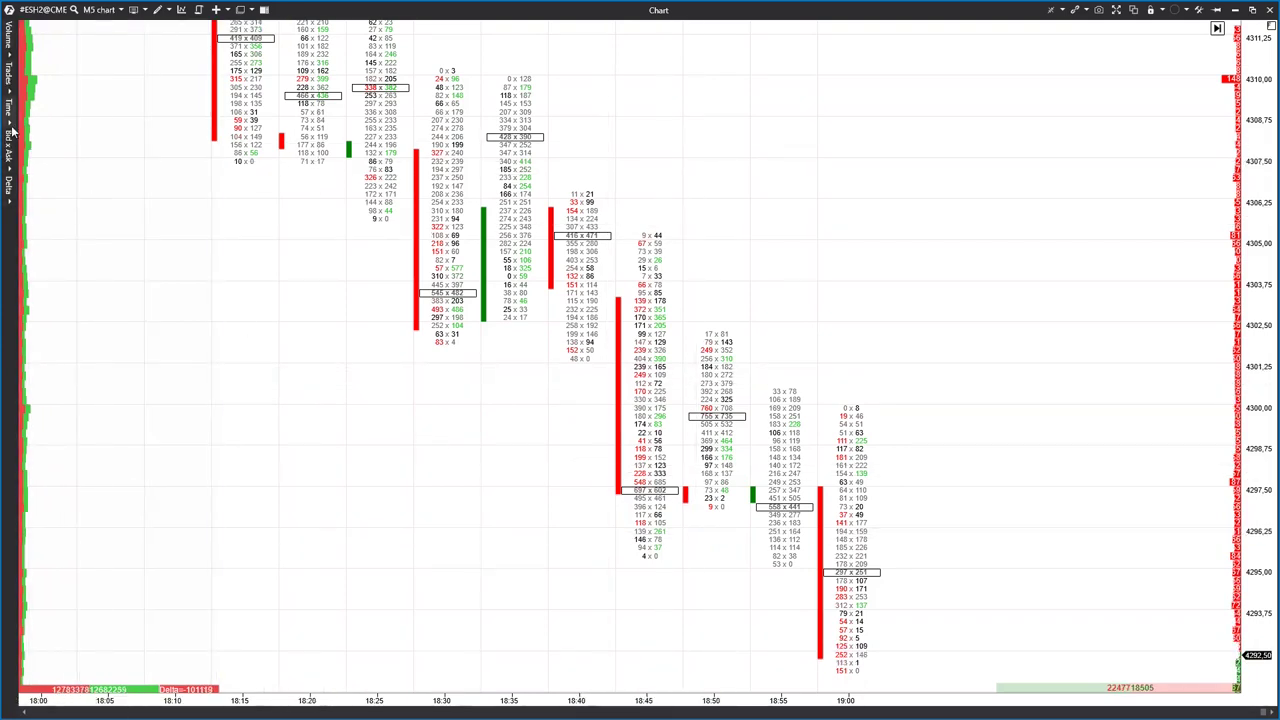
- Show the clusters as Delta Profile for comparison and return them to Bid x Ask Imbalance
left_click(9, 186)
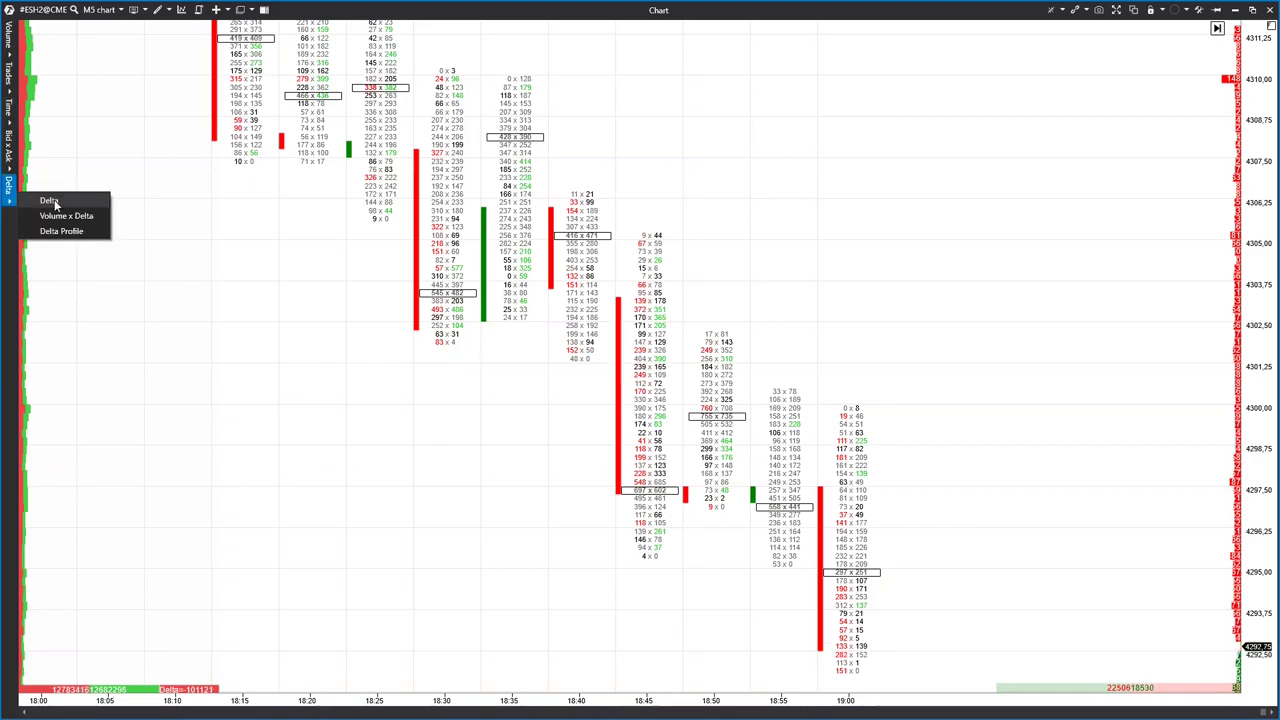
left_click(78, 229)
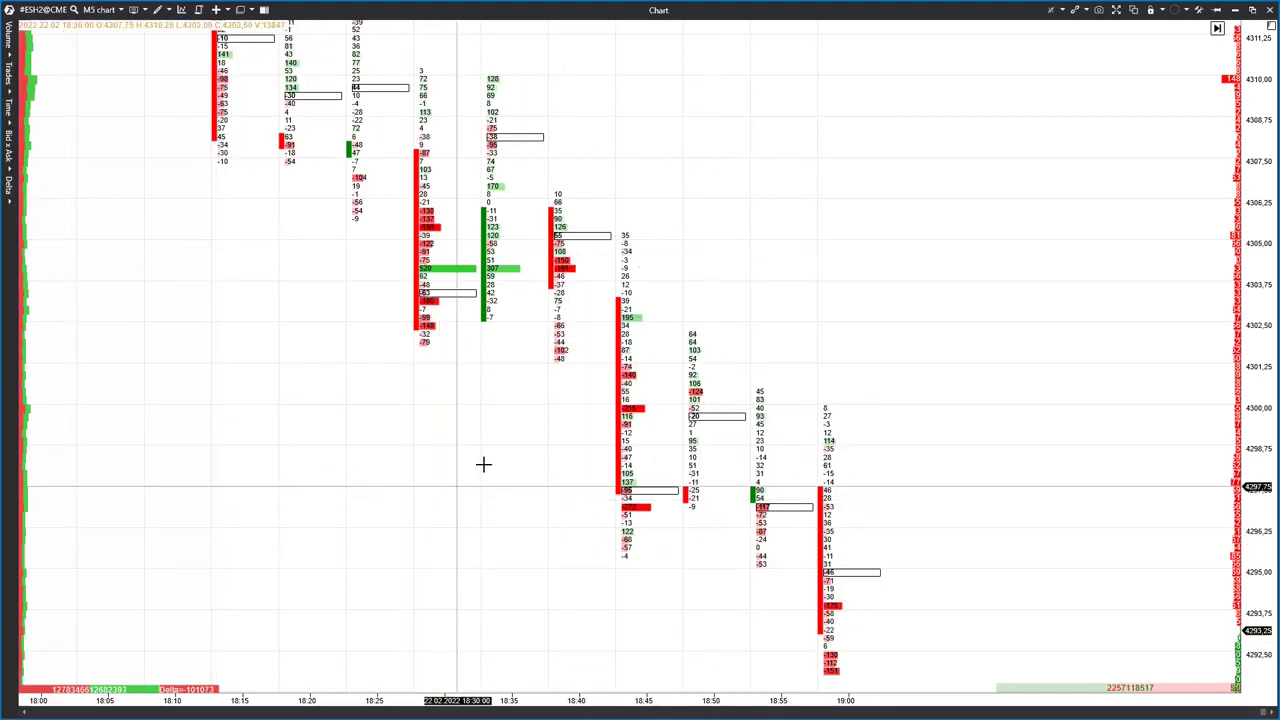
left_click(9, 136)
left_click(80, 262)
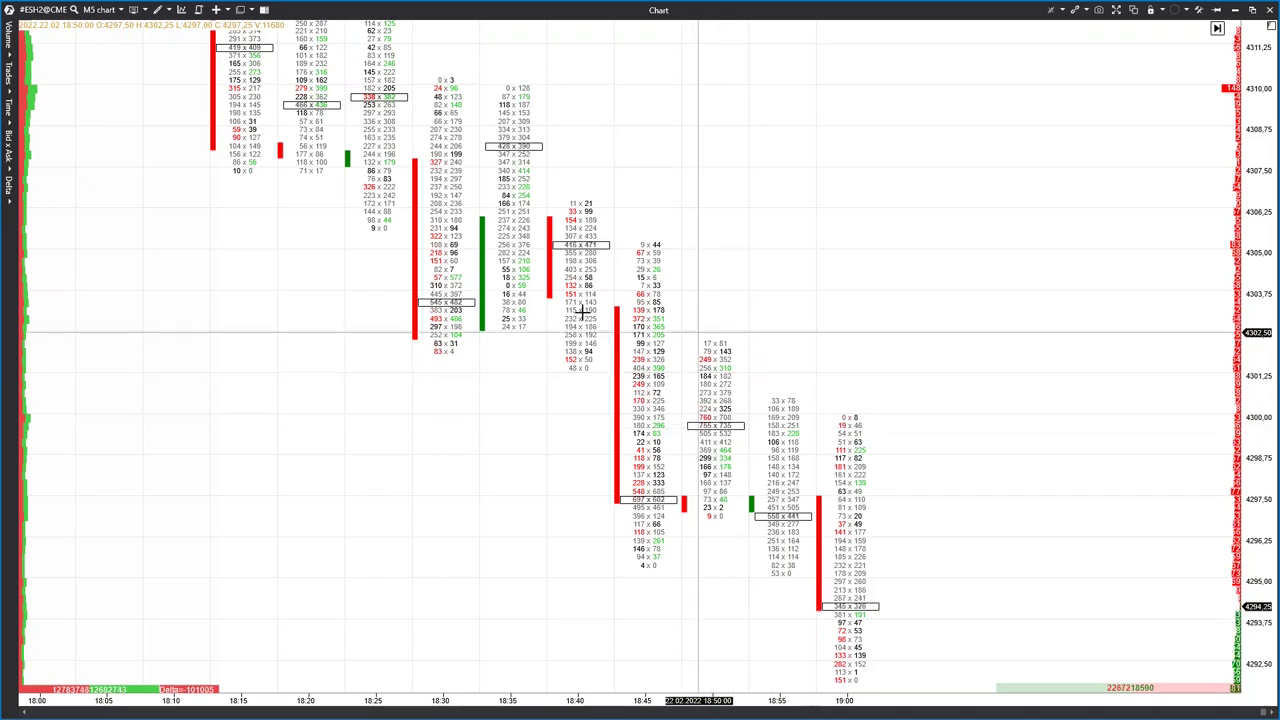
- Filter the available indicators by "tpo", add TPO and Profile to the chart and set its external period to M5
right_click(478, 374)
left_click(529, 417)
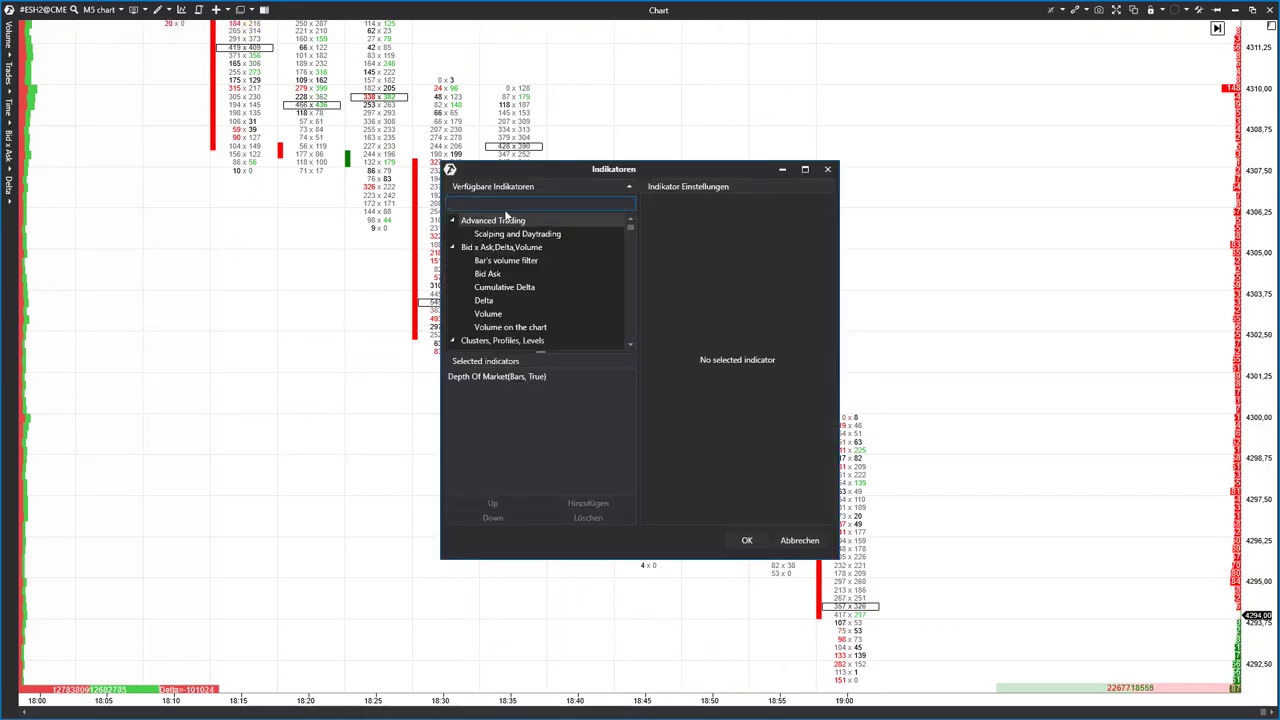
type("tpo")
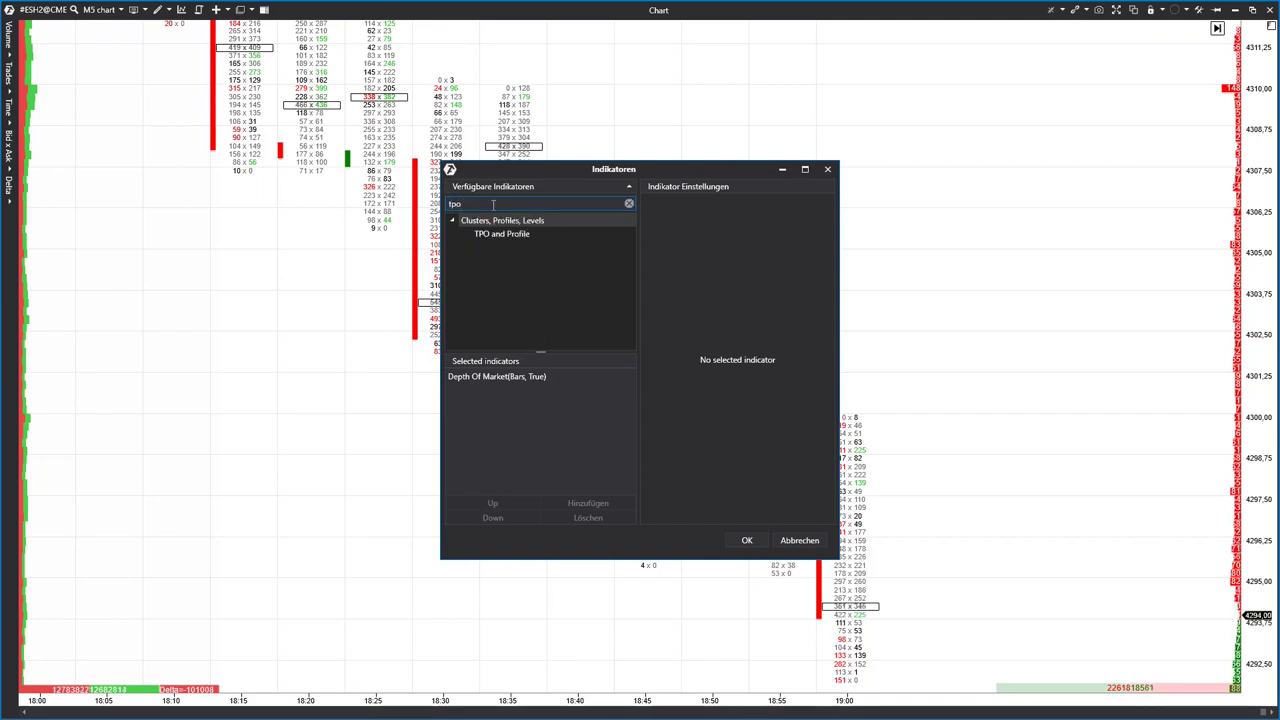
double_click(520, 237)
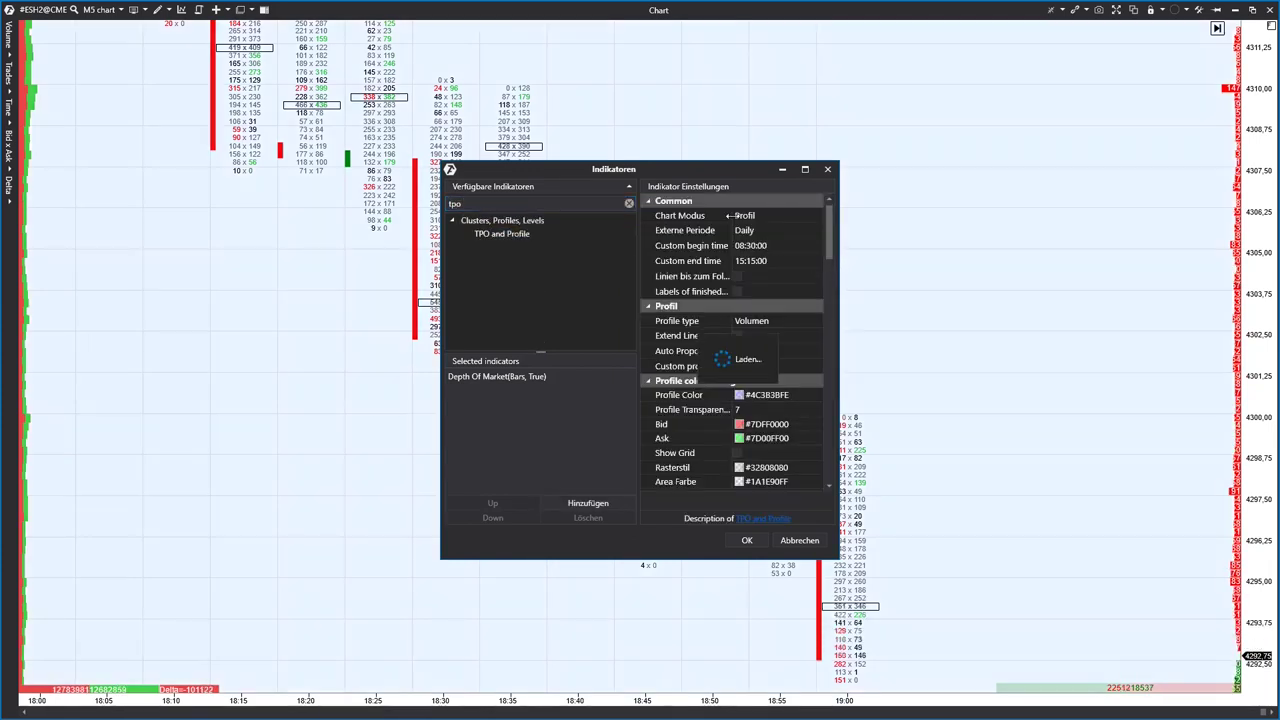
left_click(775, 230)
left_click(808, 260)
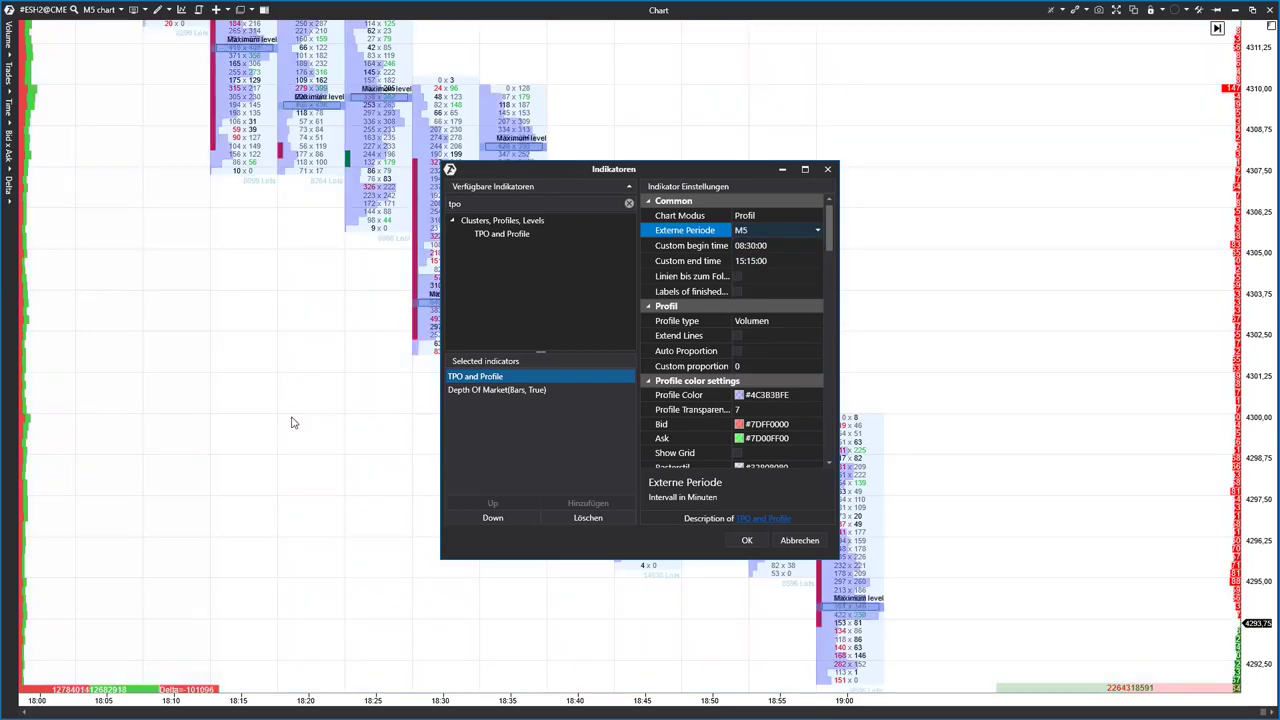
- Keep the chart mode of TPO and Profile on Profil, set its profile type to Delta - colored and apply the settings
left_click(774, 215)
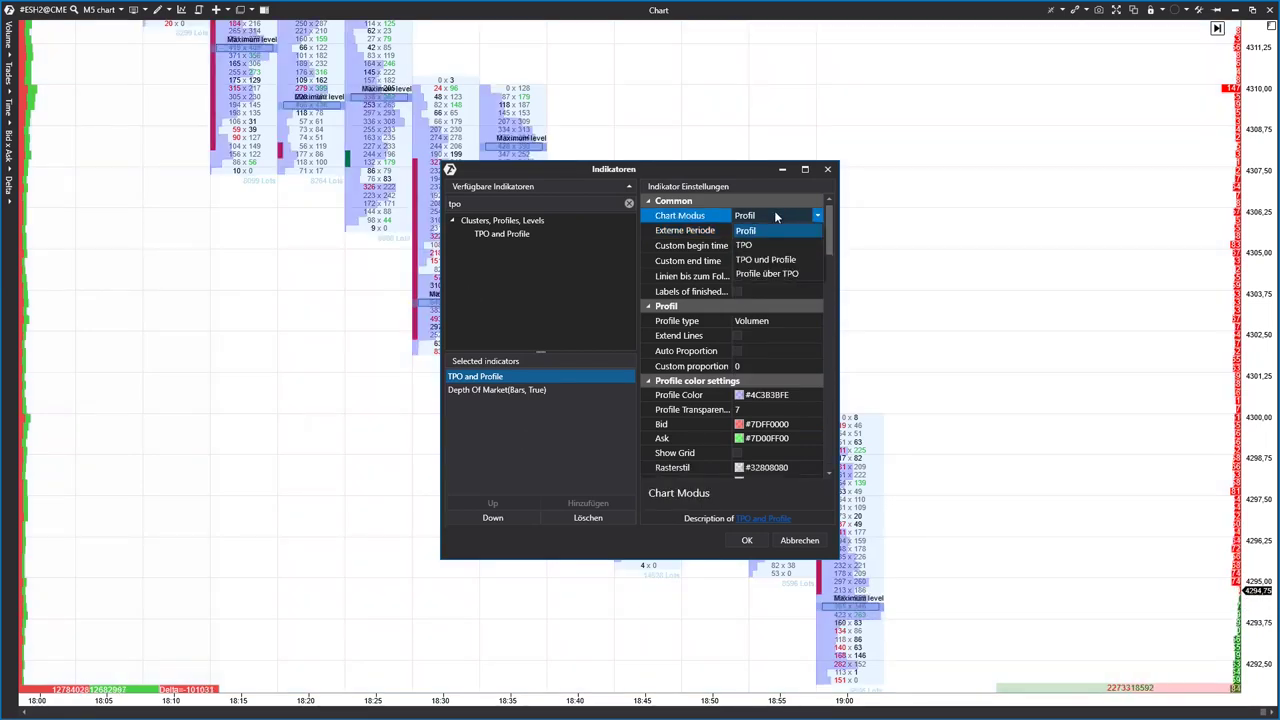
left_click(774, 215)
left_click(775, 320)
key("Down")
key("Down")
key("Down")
key("Down")
key("Return")
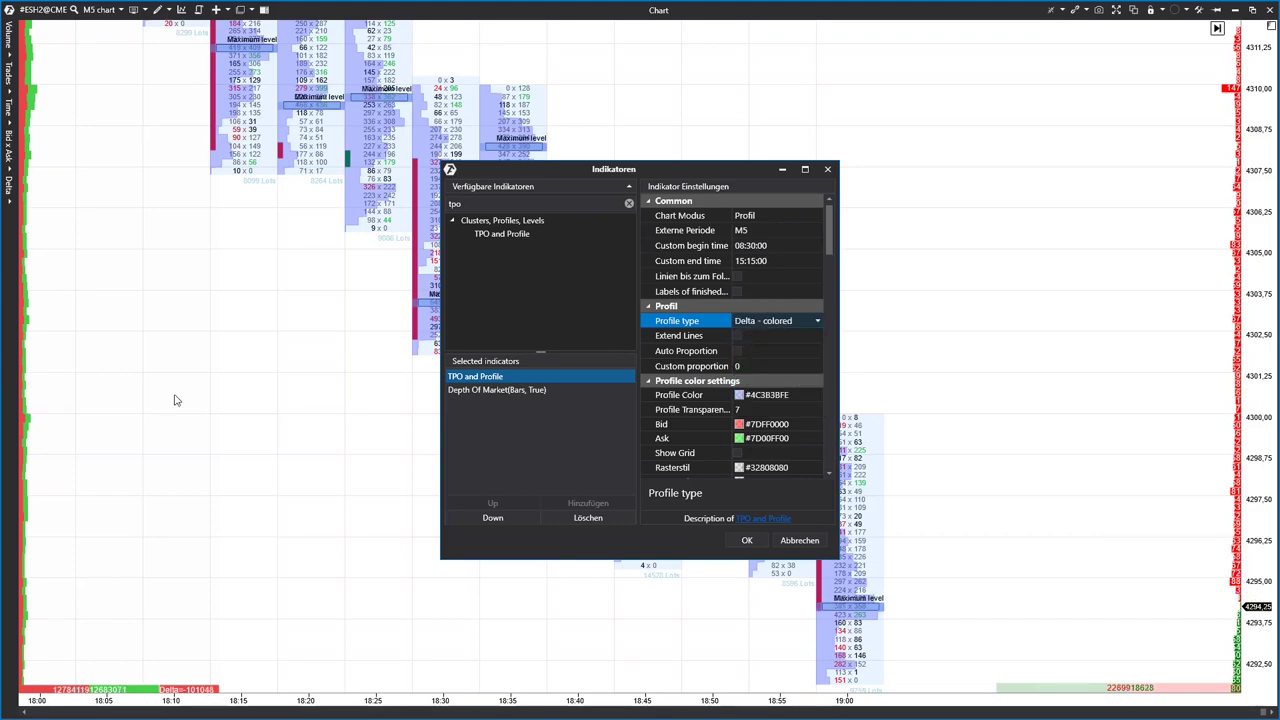
left_click(746, 540)
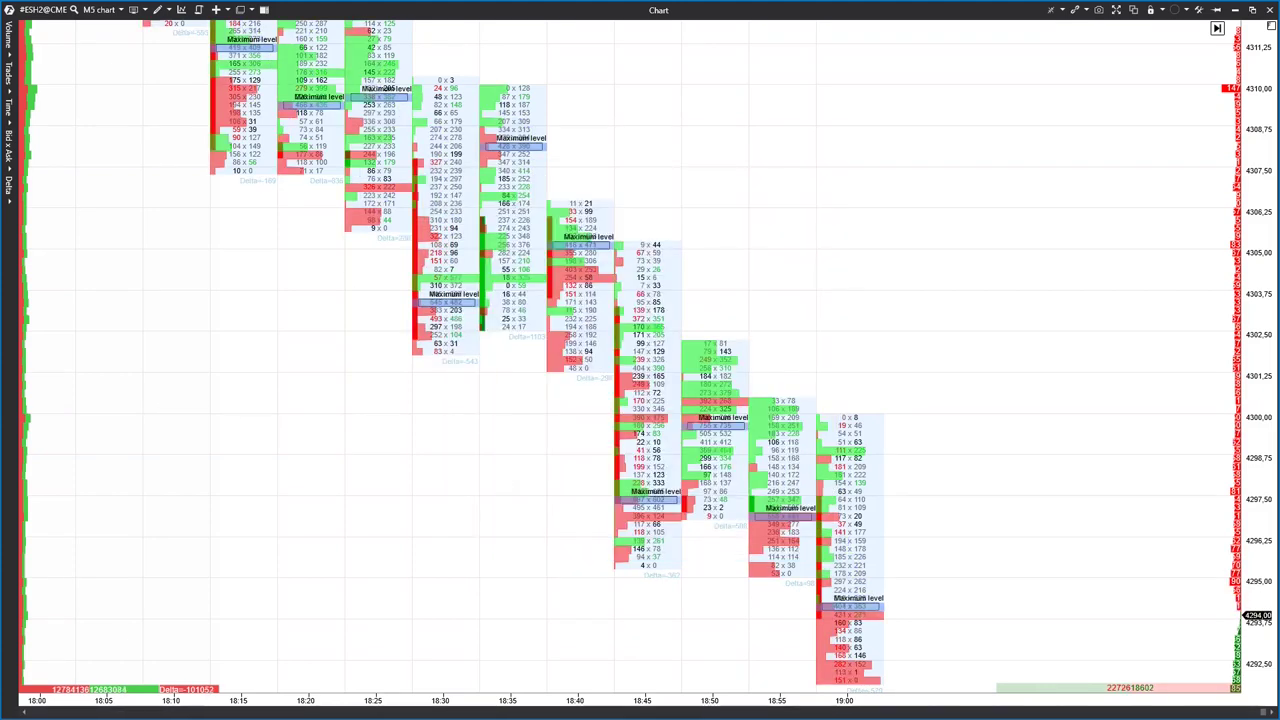